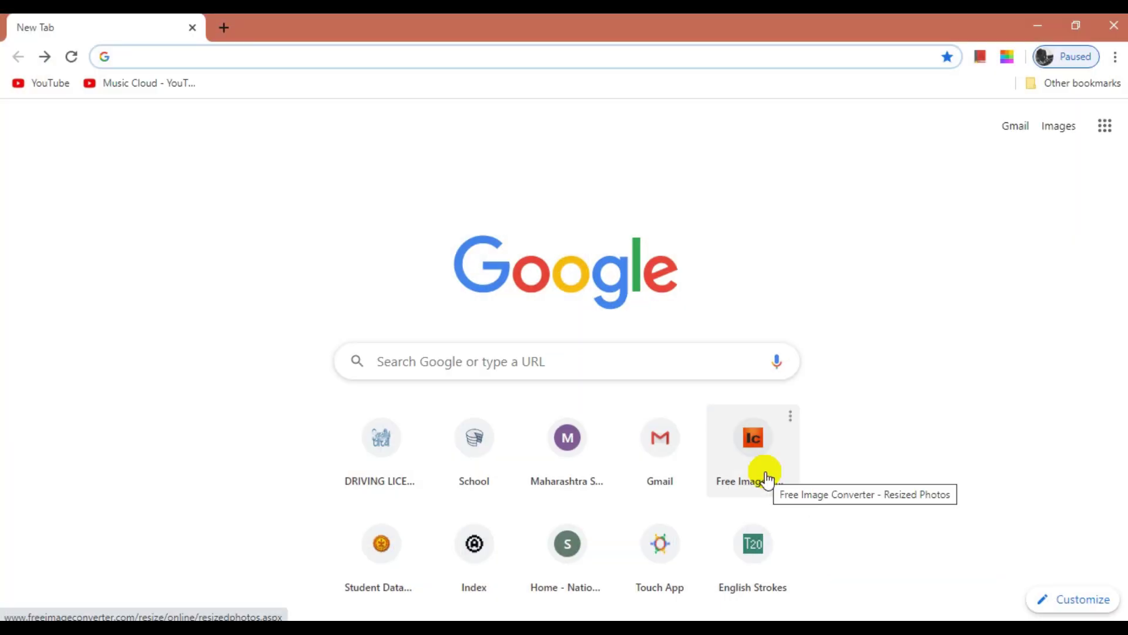
- Search for Google Drive, open it and sign in with the chosen account
{"action": "type", "text": "googl"}
{"action": "key", "text": "Return"}
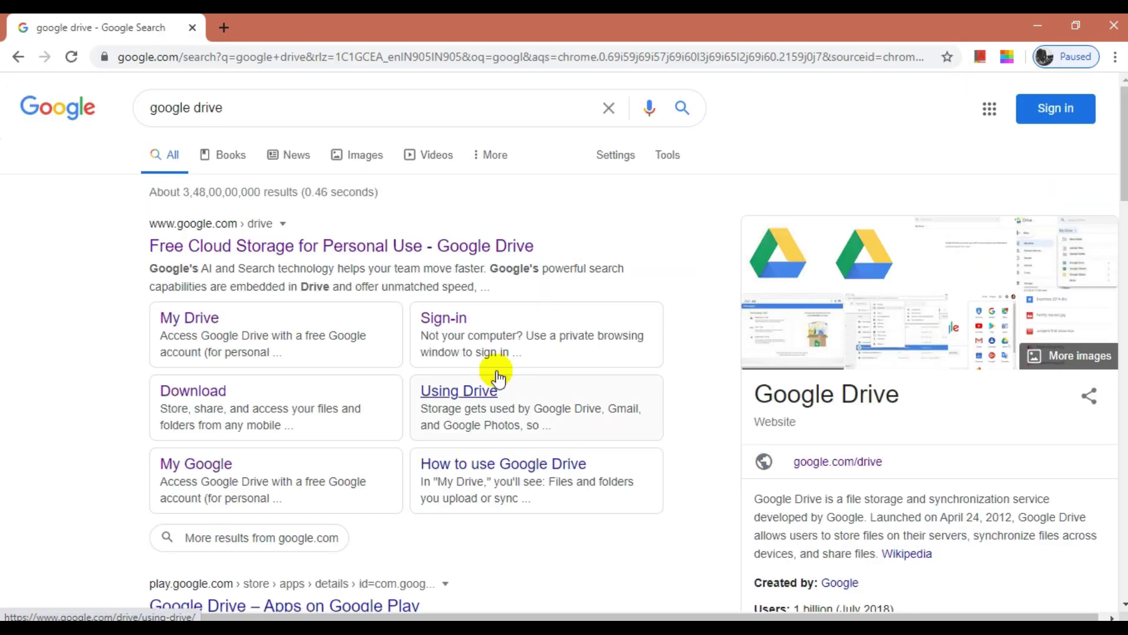
{"action": "left_click", "coordinate": [286, 248]}
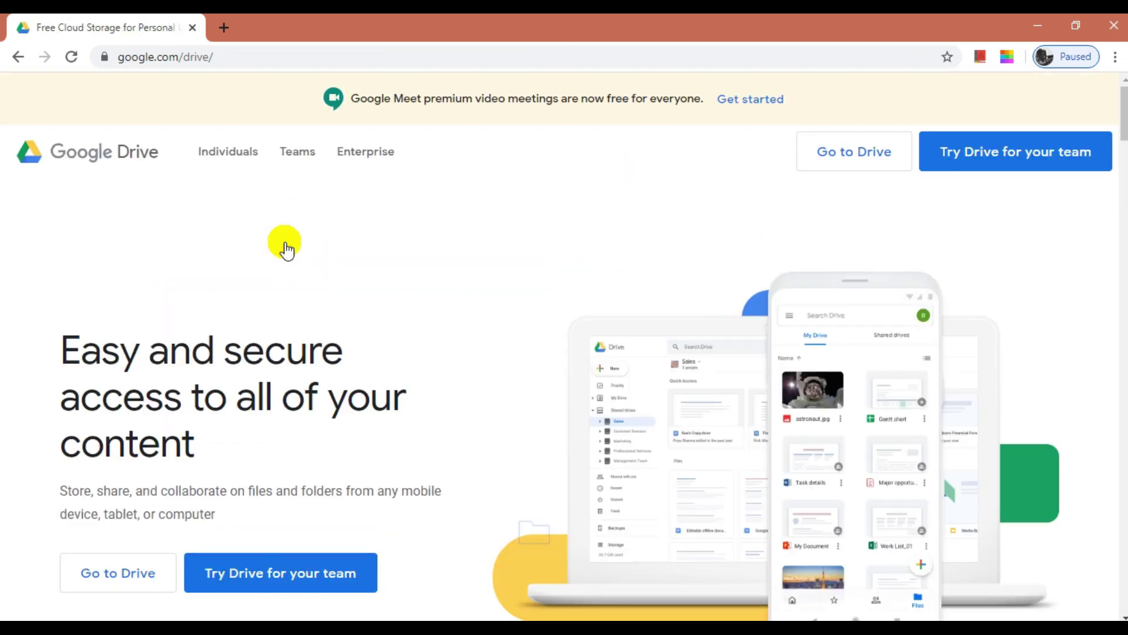
{"action": "left_click", "coordinate": [846, 155]}
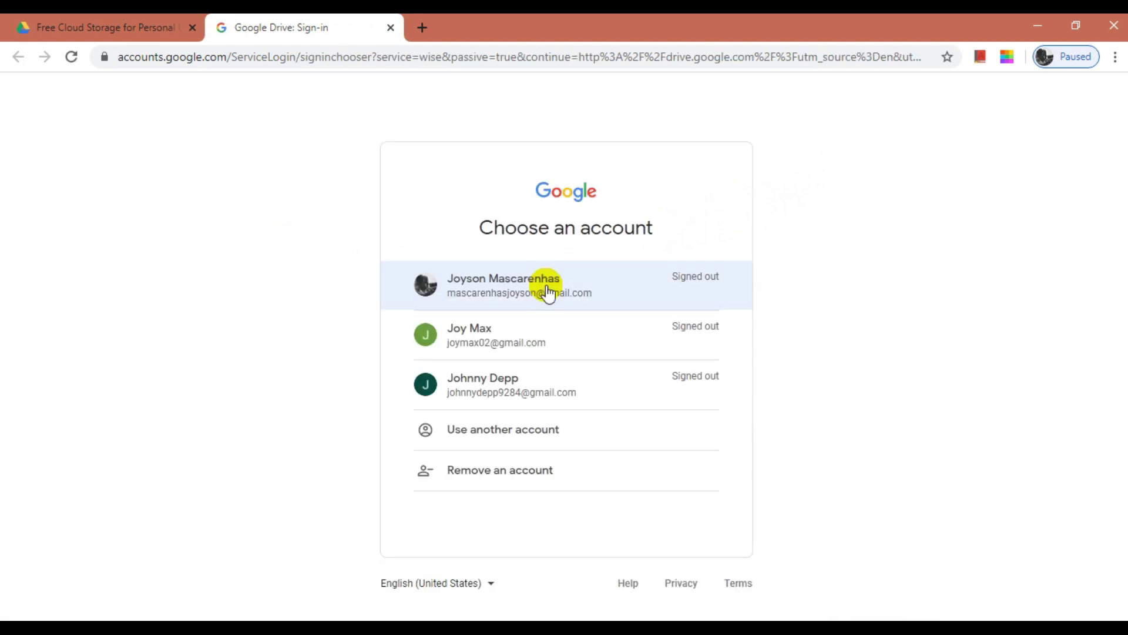
{"action": "left_click", "coordinate": [525, 386]}
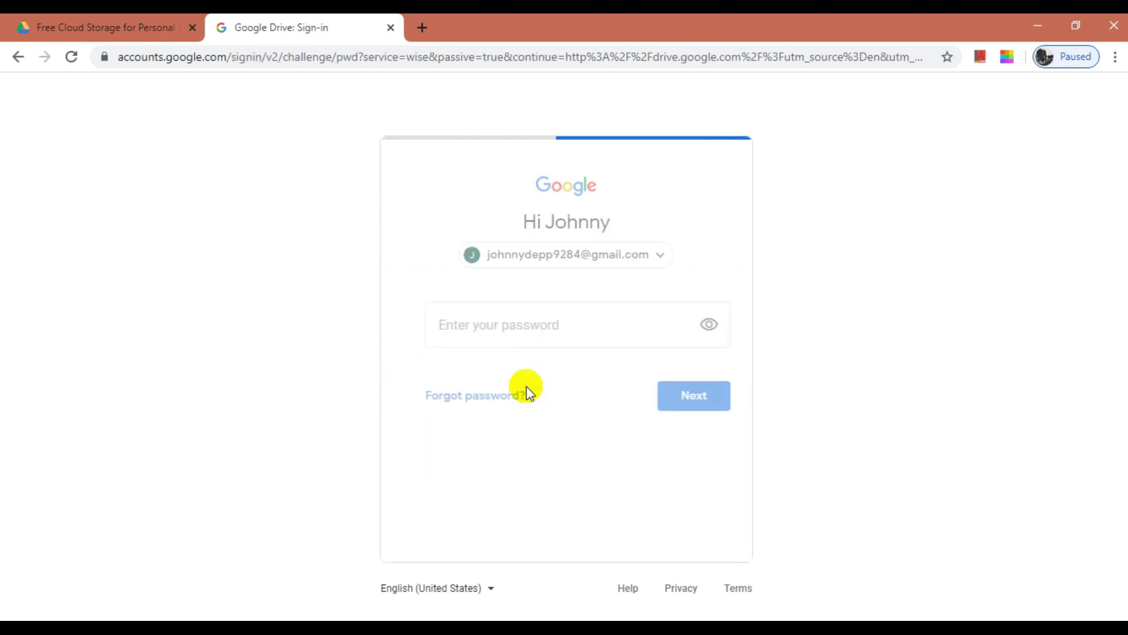
{"action": "left_click", "coordinate": [692, 397]}
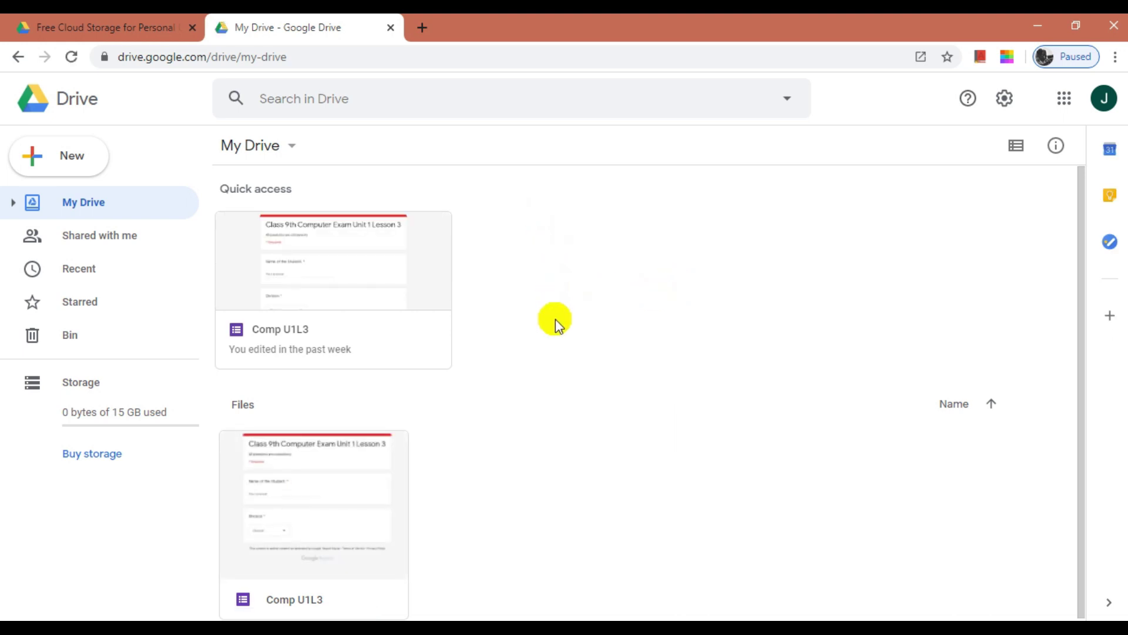
- Create a new blank Google Form from My Drive's More menu
{"action": "right_click", "coordinate": [538, 465]}
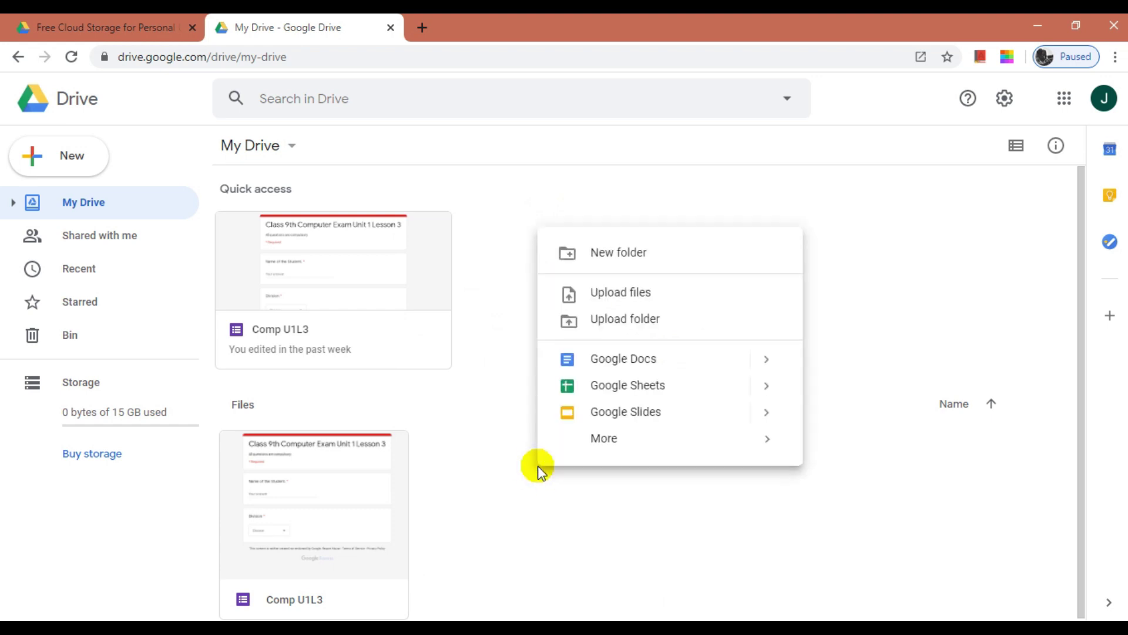
{"action": "mouse_move", "coordinate": [673, 445]}
{"action": "left_click", "coordinate": [849, 449]}
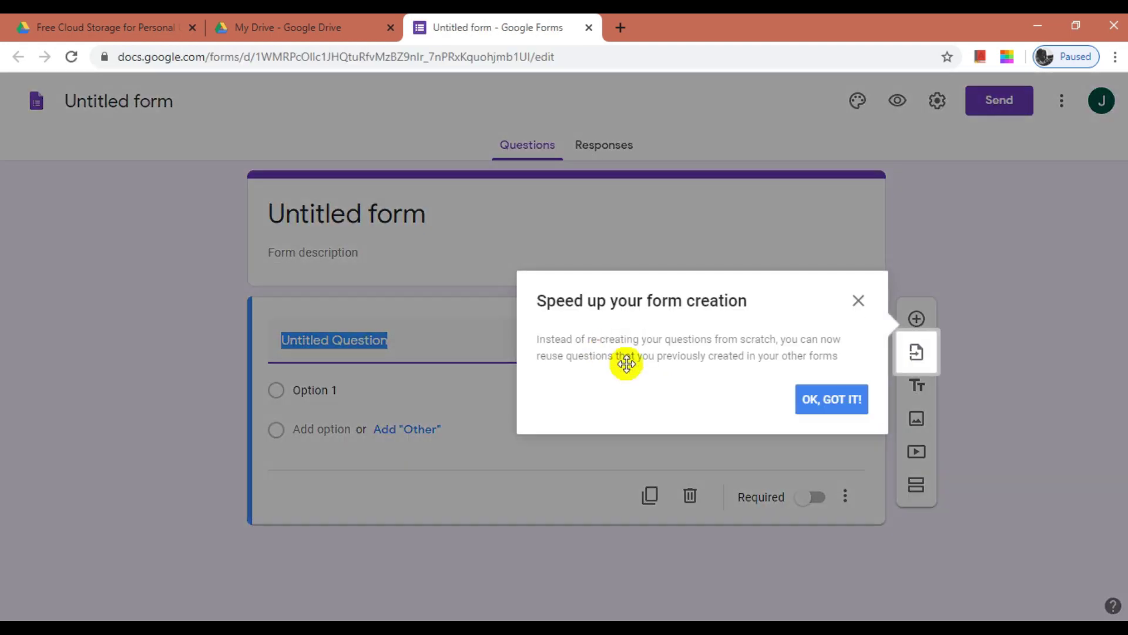
- Rename the form file to 'Comp U2 L2'
{"action": "left_click", "coordinate": [824, 405]}
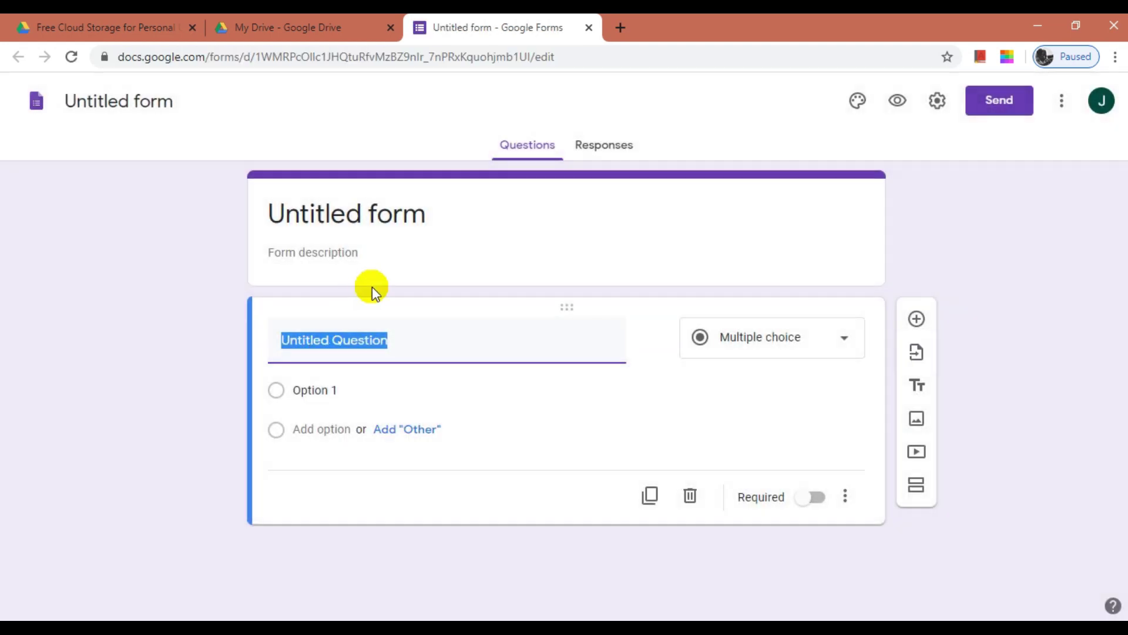
{"action": "left_click", "coordinate": [100, 100]}
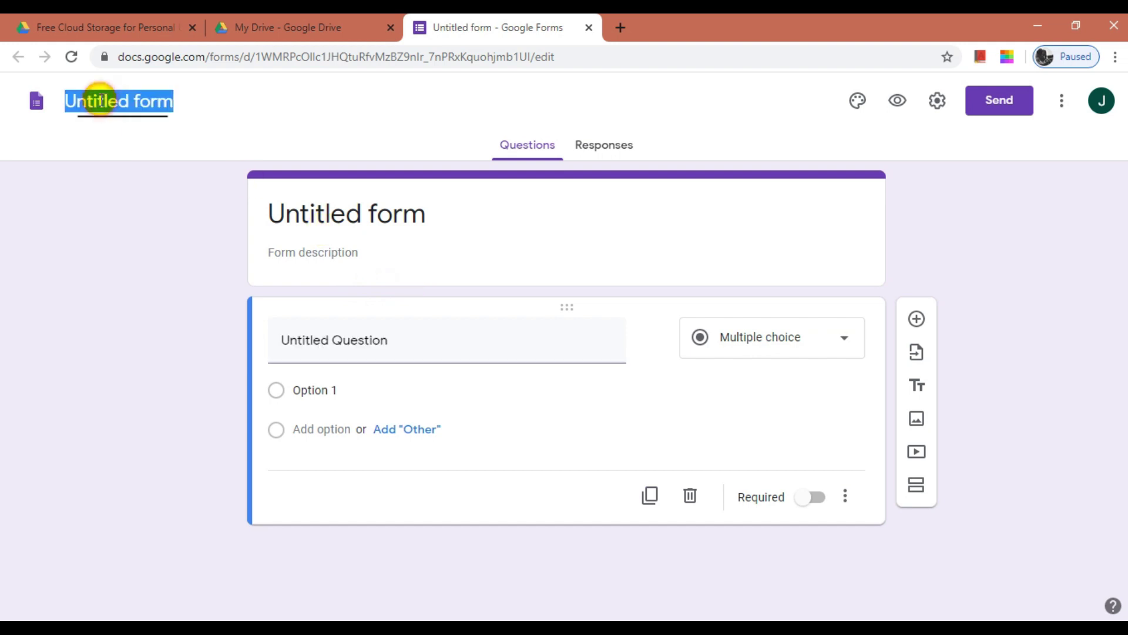
{"action": "type", "text": "Comp U2"}
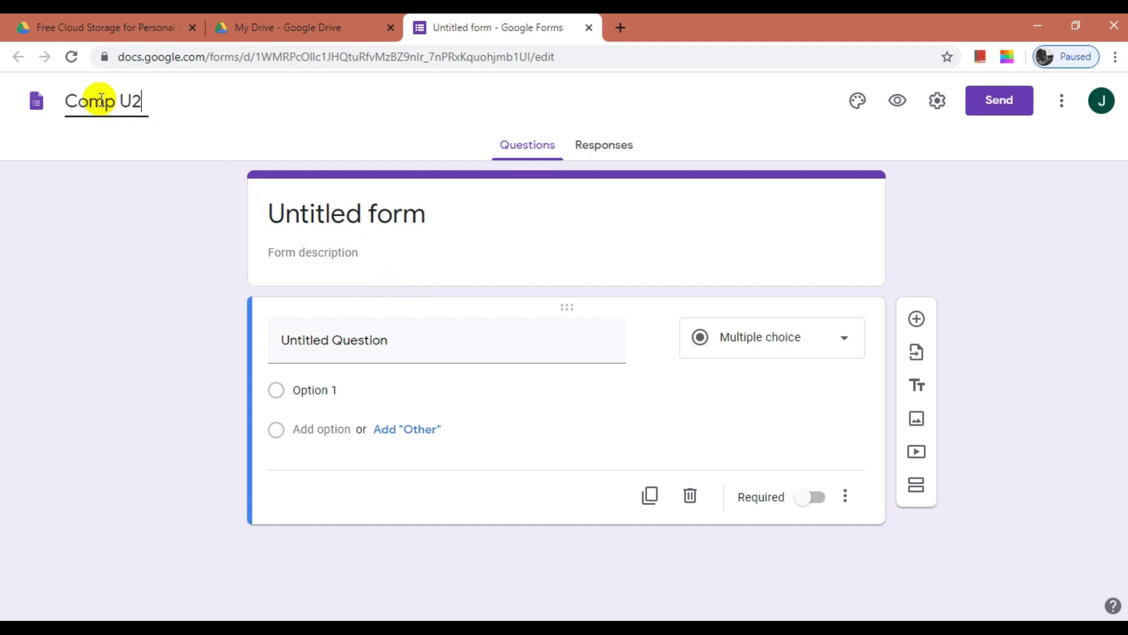
{"action": "type", "text": " L2"}
{"action": "left_click", "coordinate": [181, 224]}
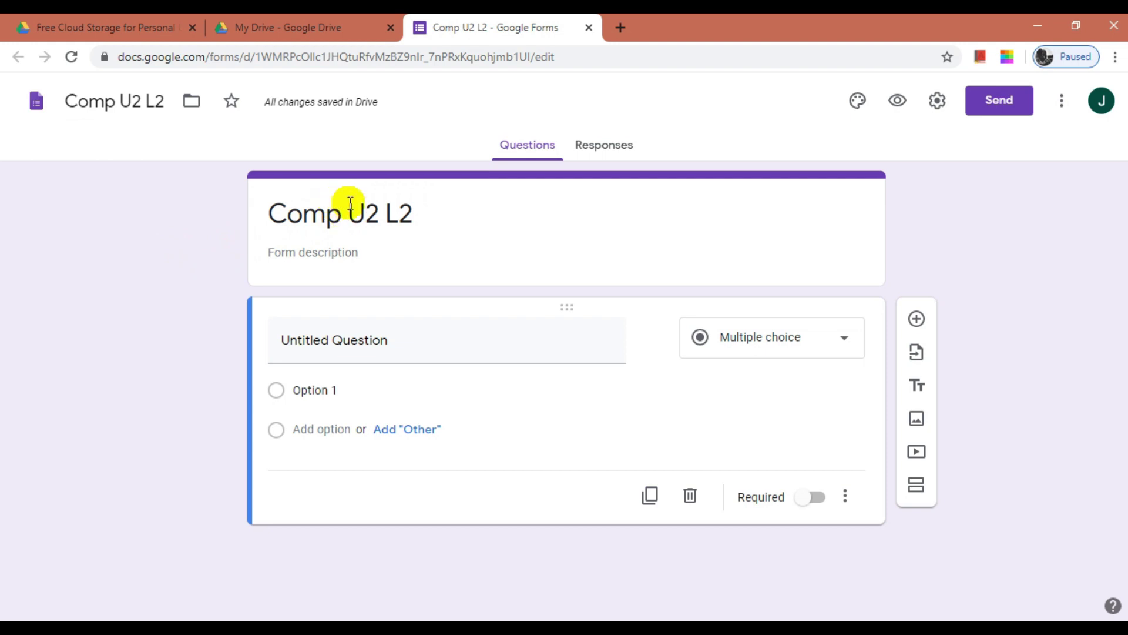
- Title the form 'Class 8 Computer Exam Unit 2 Lesson 2' with description 'All questions are compulsory.'
{"action": "triple_click", "coordinate": [350, 203]}
{"action": "type", "text": "Class "}
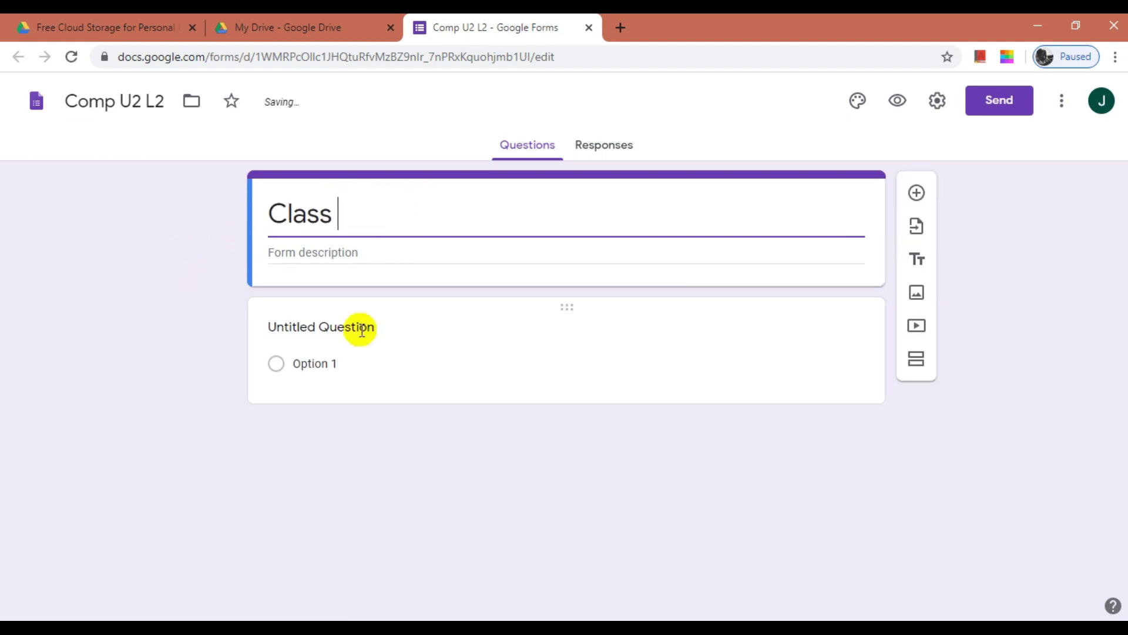
{"action": "type", "text": "8 Computer Exam Un"}
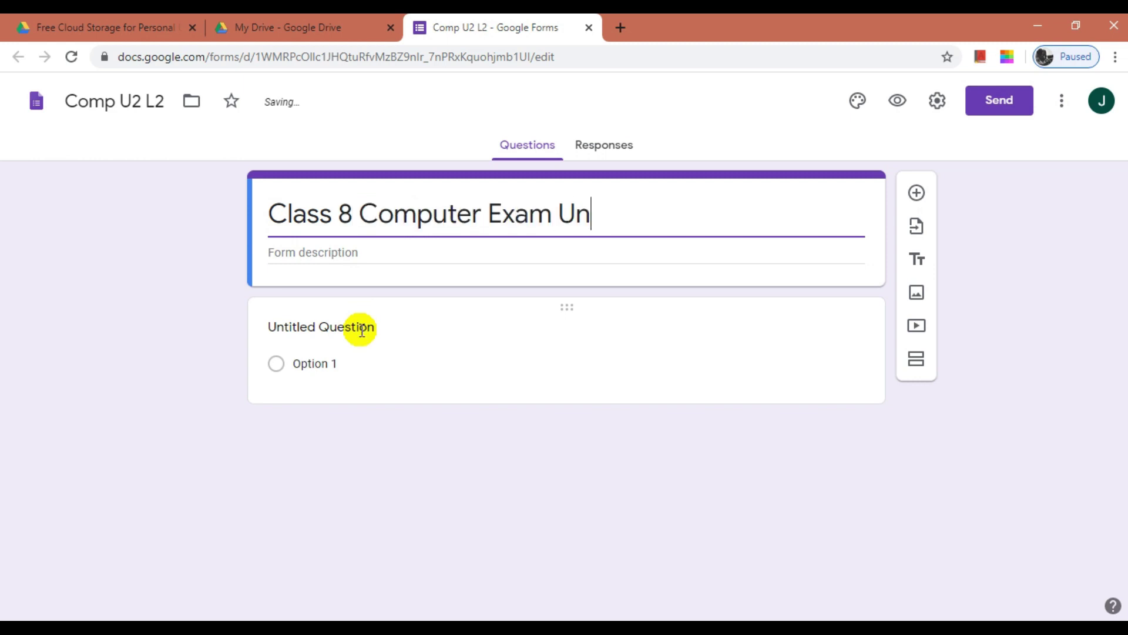
{"action": "type", "text": "it 2 Lesson 2"}
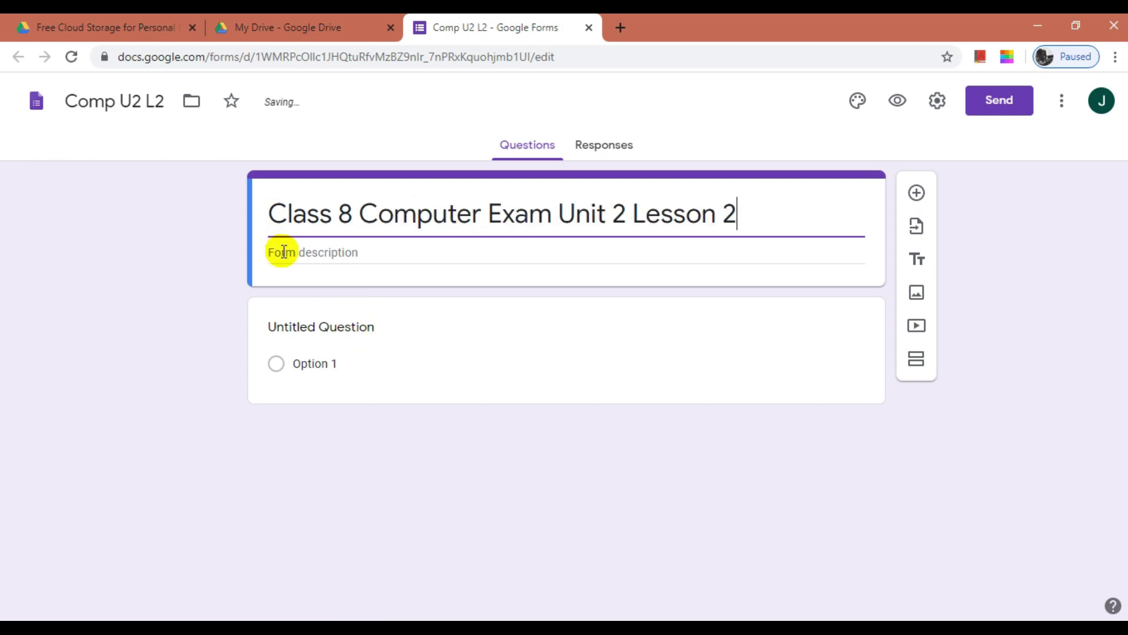
{"action": "left_click", "coordinate": [293, 257]}
{"action": "type", "text": "All ques"}
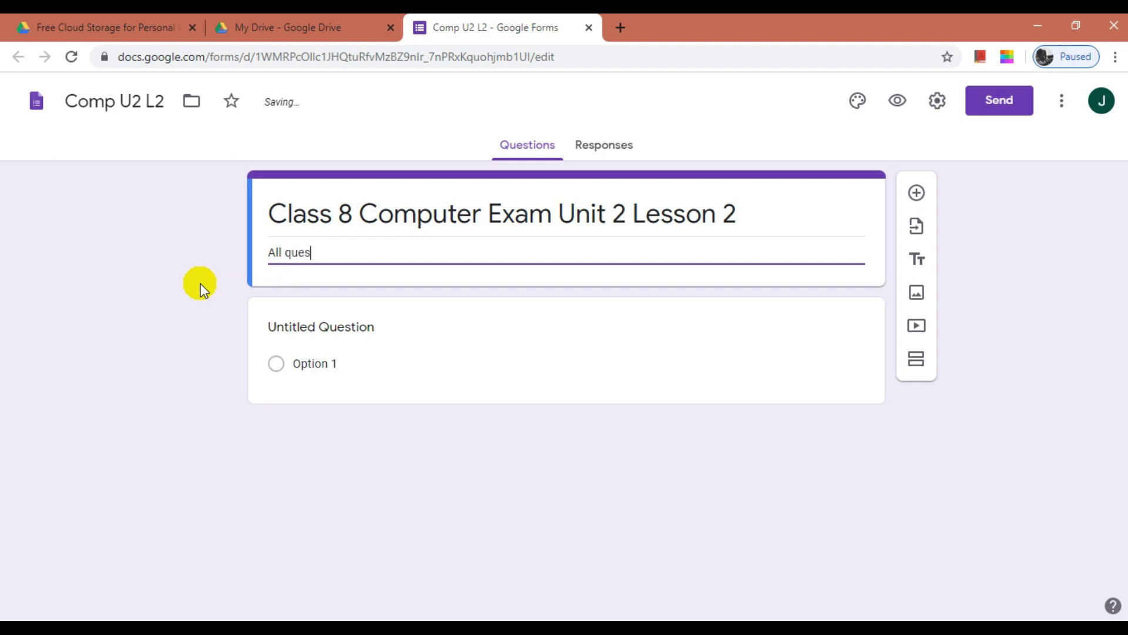
{"action": "type", "text": "tions are compulsory."}
{"action": "left_click", "coordinate": [199, 284]}
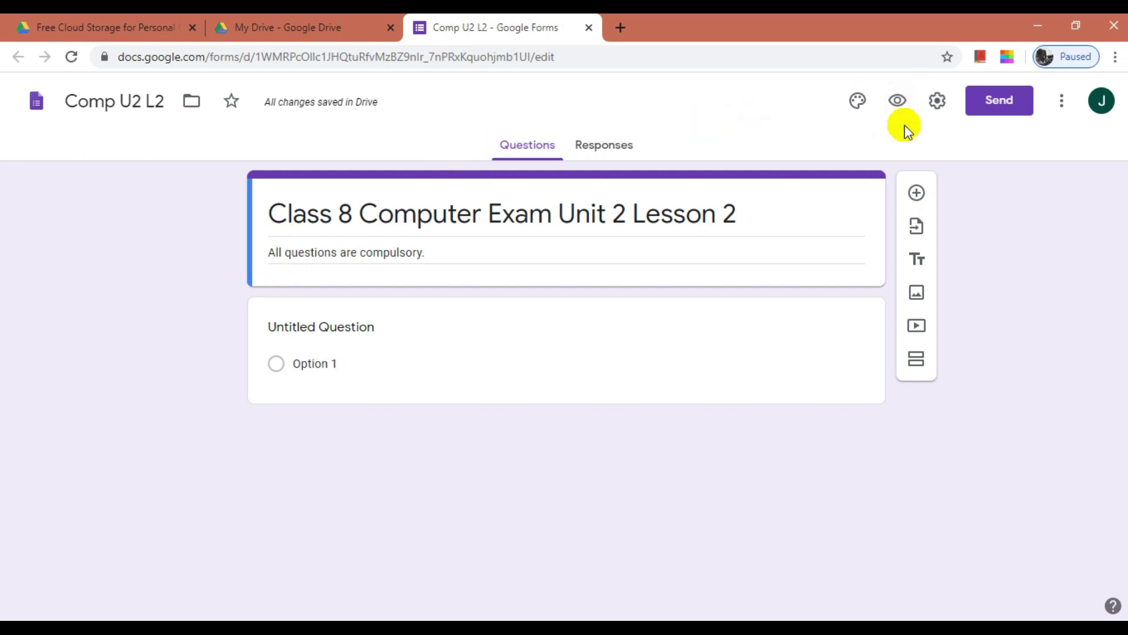
- Apply the red theme colour, grey #f6f6f6 background and Basic font style
{"action": "left_click", "coordinate": [857, 100]}
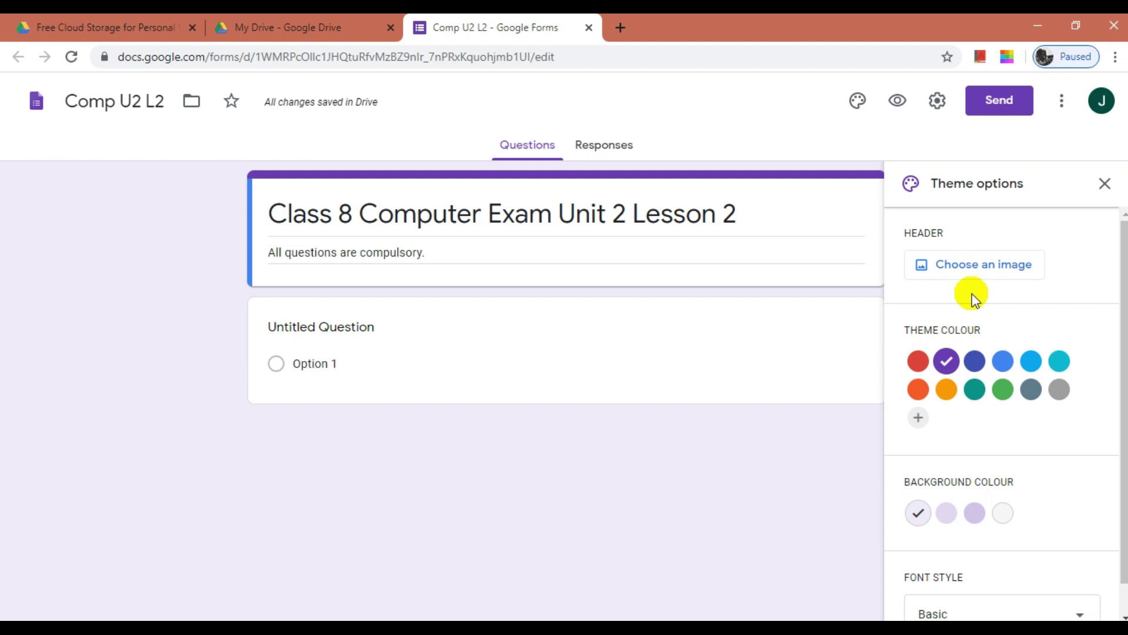
{"action": "left_click", "coordinate": [975, 363]}
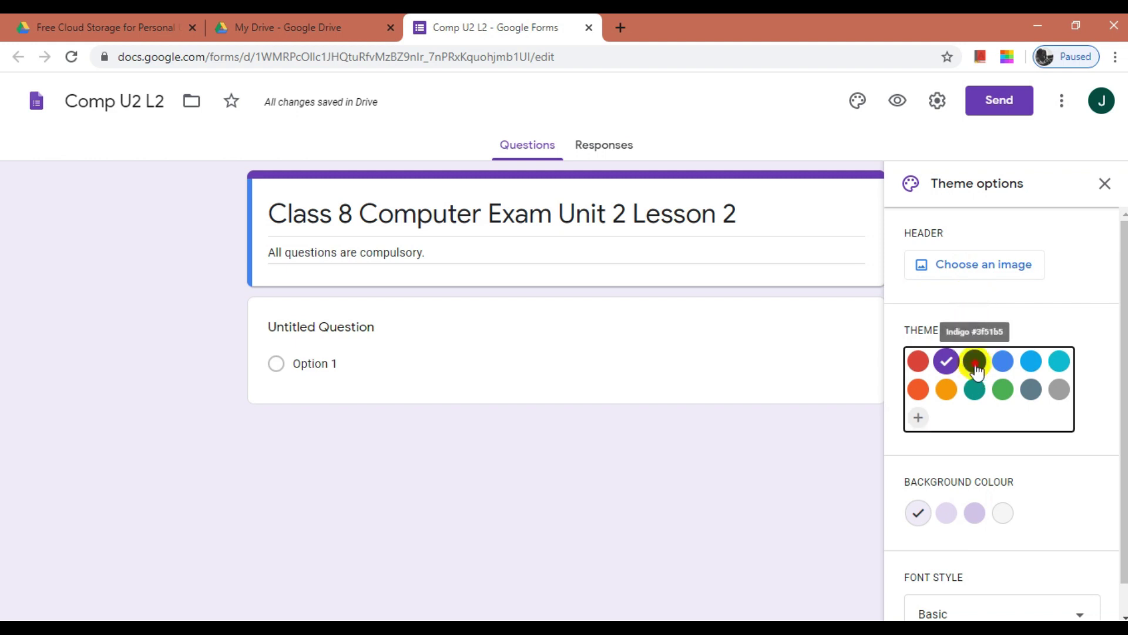
{"action": "left_click", "coordinate": [918, 361]}
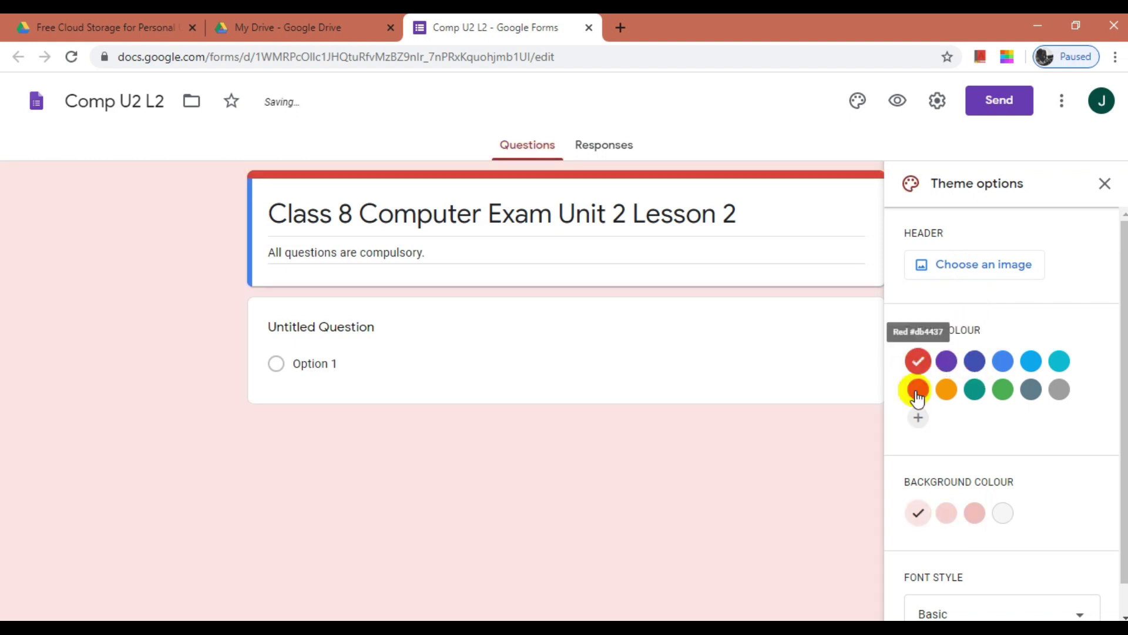
{"action": "left_click", "coordinate": [918, 391]}
{"action": "left_click", "coordinate": [919, 362]}
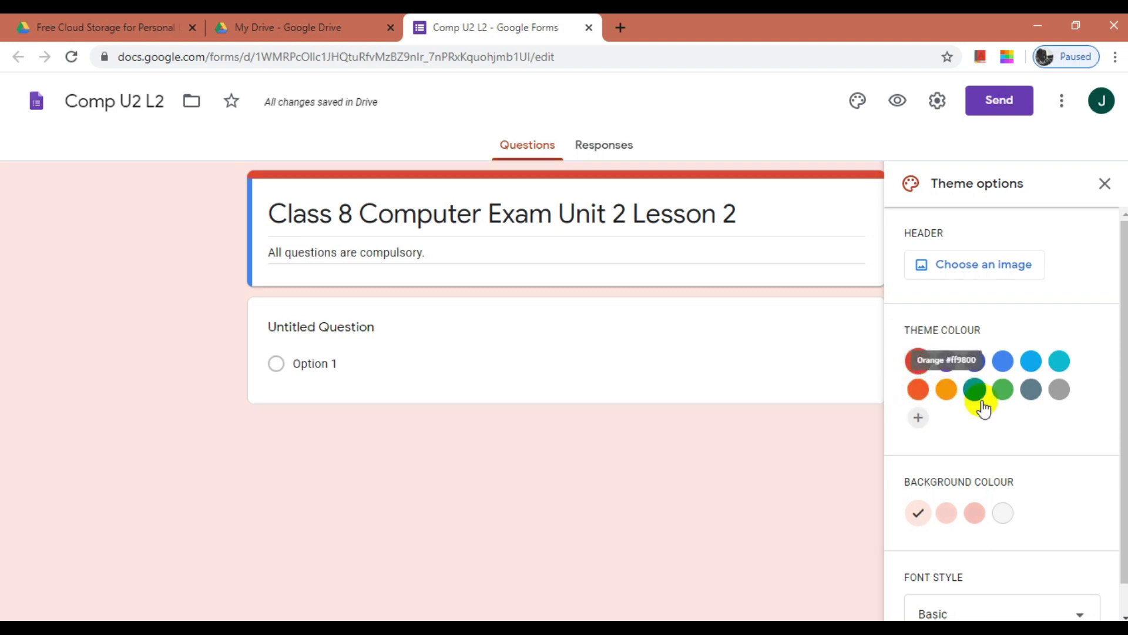
{"action": "left_click", "coordinate": [1003, 512]}
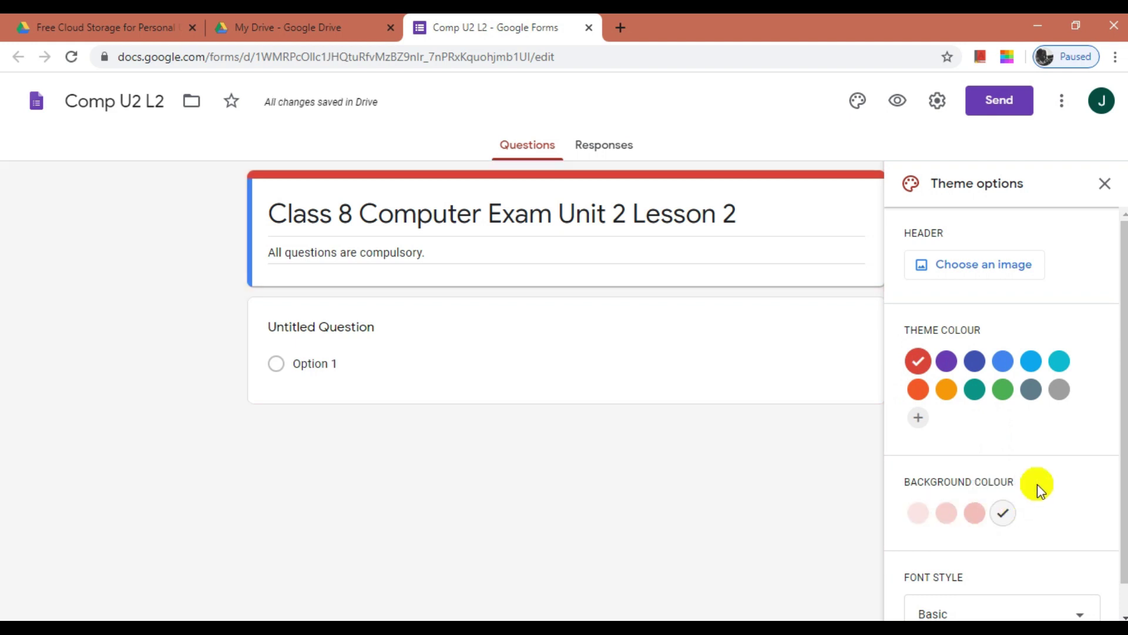
{"action": "scroll", "coordinate": [1038, 485], "scroll_direction": "down", "scroll_amount": 1}
{"action": "left_click", "coordinate": [1017, 587]}
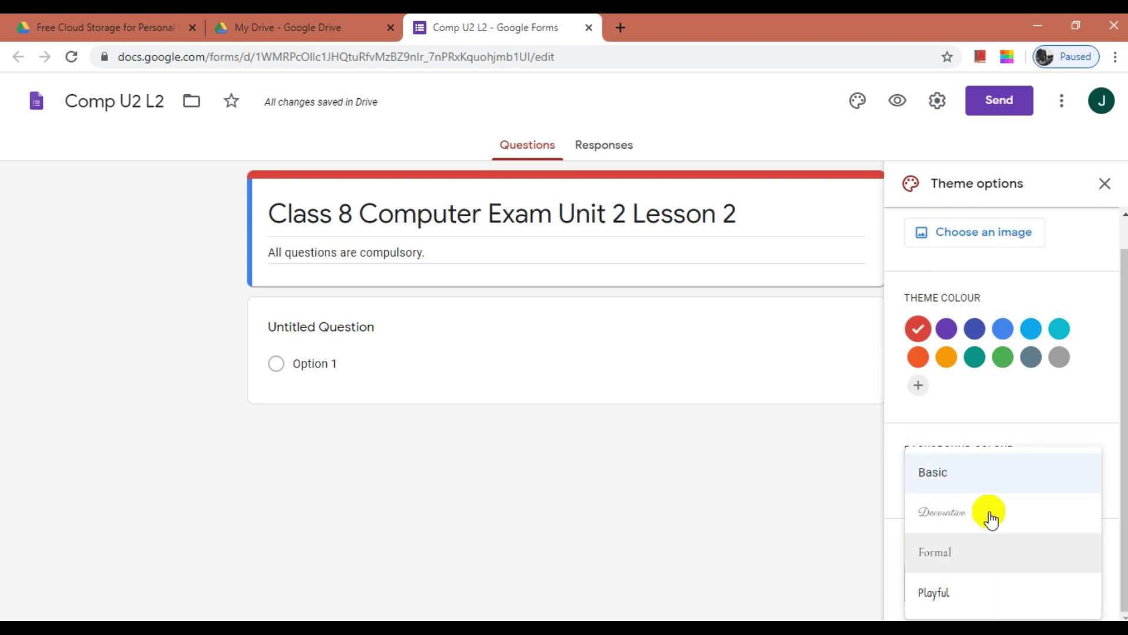
{"action": "left_click", "coordinate": [986, 473]}
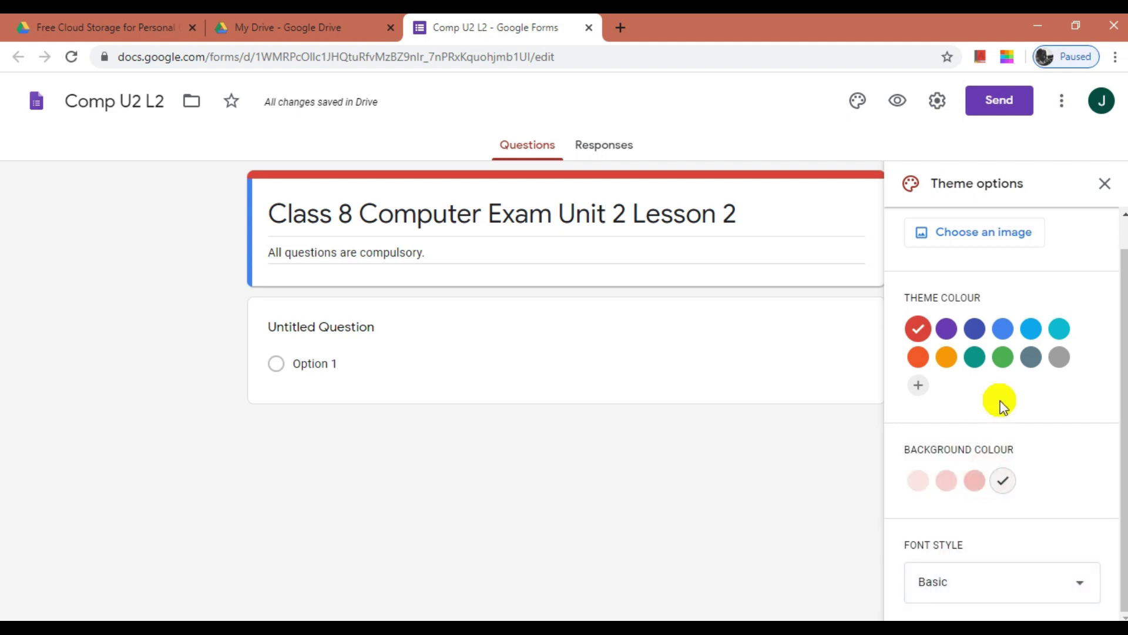
{"action": "left_click", "coordinate": [1104, 183]}
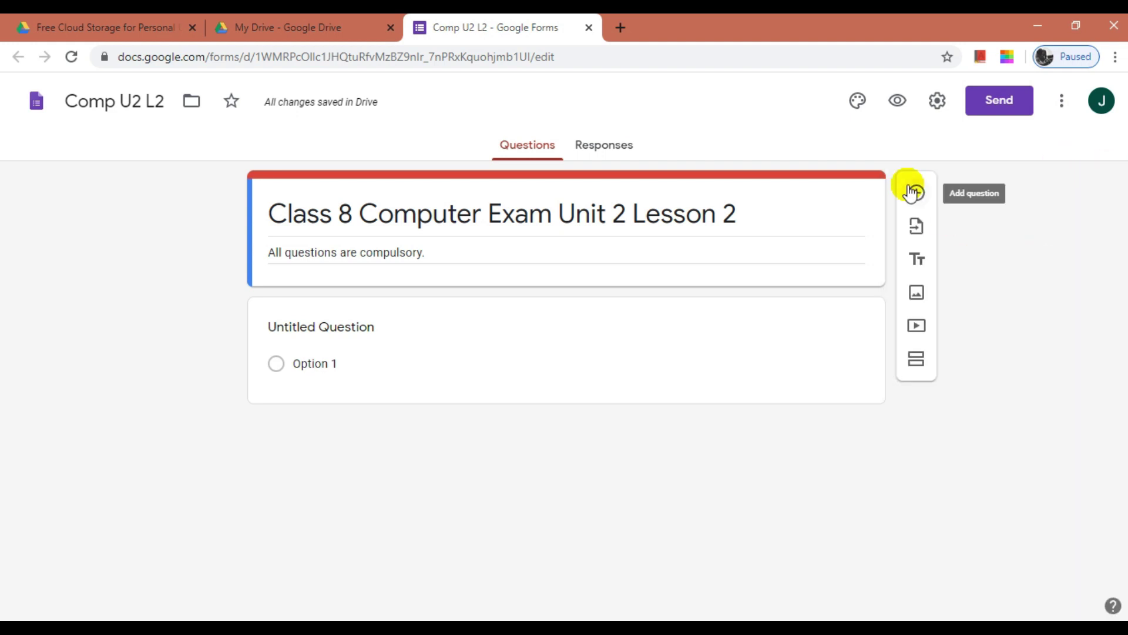
- Tick Limit to 1 response in General settings, leaving email collection off
{"action": "left_click", "coordinate": [936, 101]}
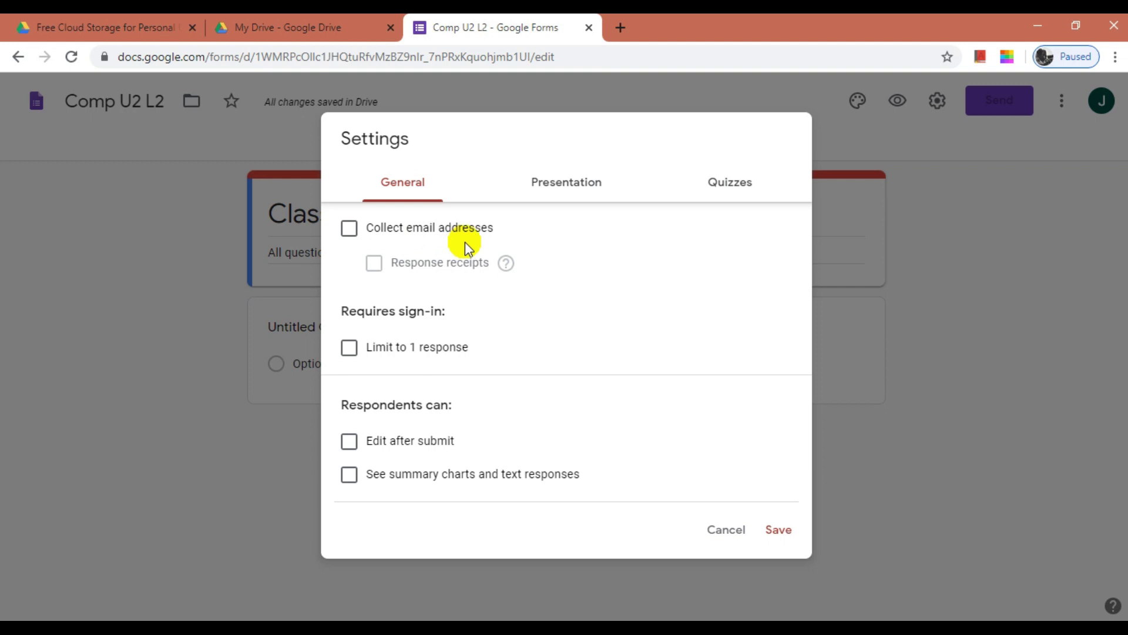
{"action": "left_click", "coordinate": [351, 230]}
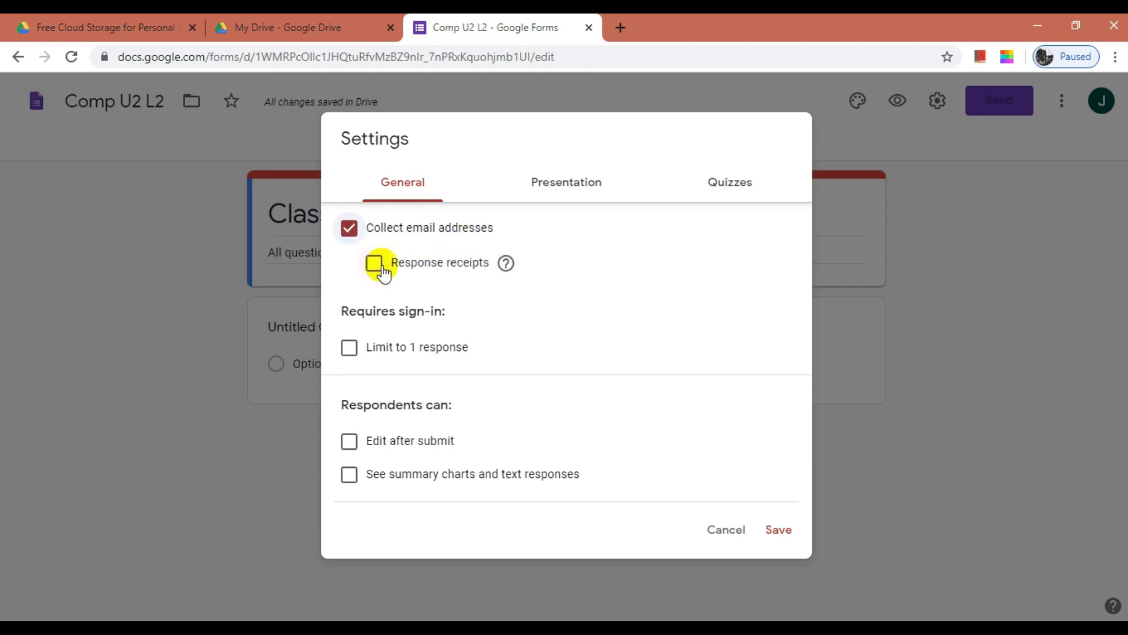
{"action": "mouse_move", "coordinate": [508, 265]}
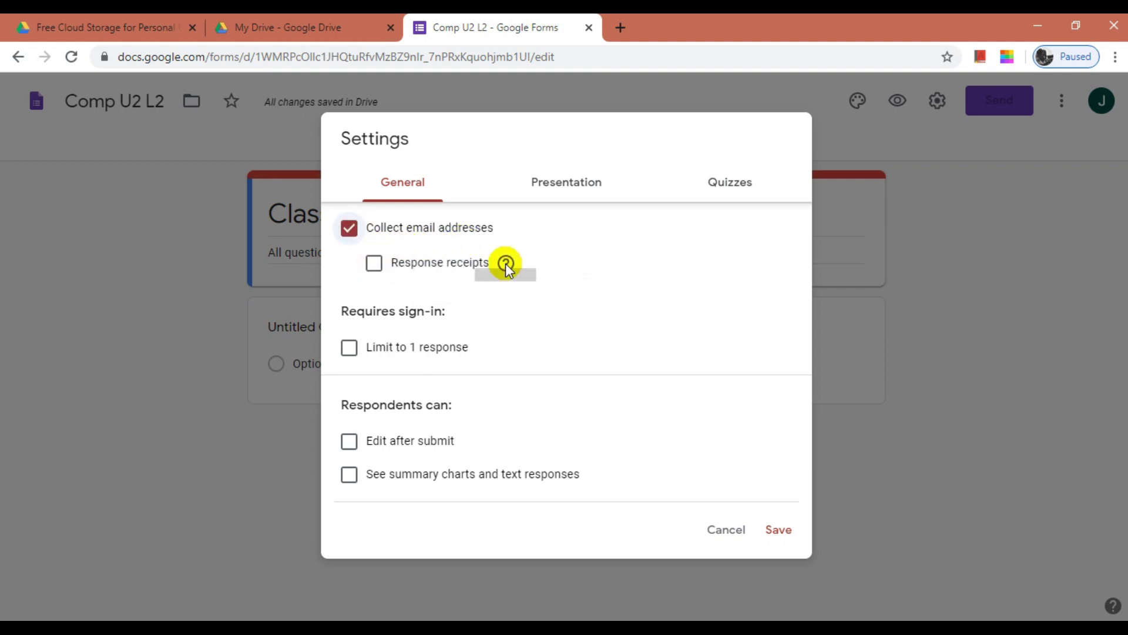
{"action": "left_click", "coordinate": [382, 269]}
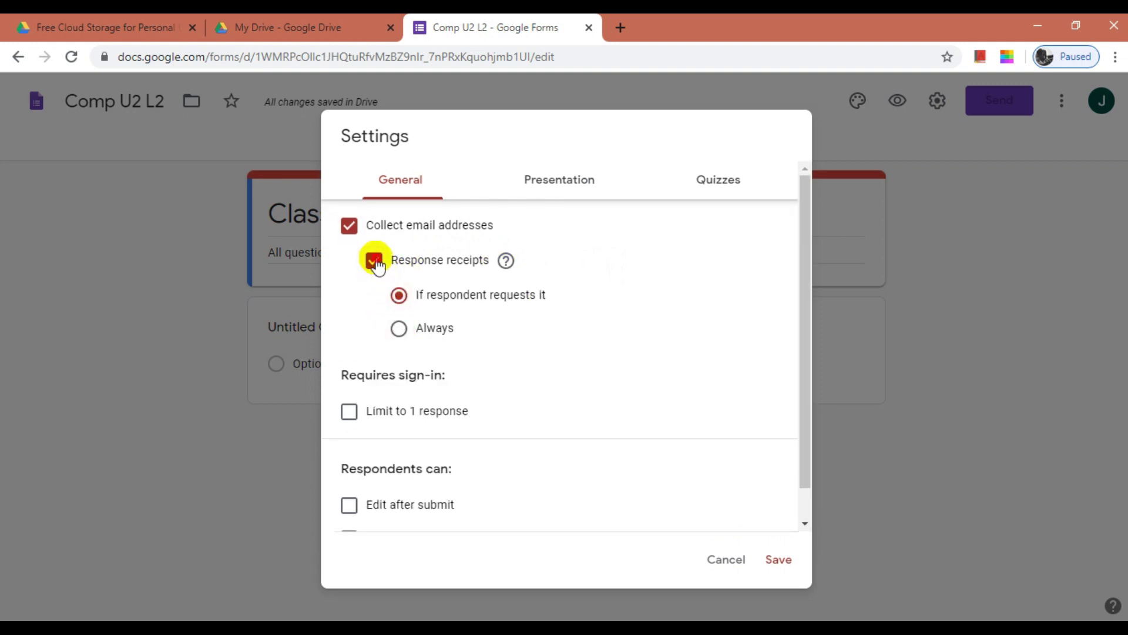
{"action": "left_click", "coordinate": [349, 228]}
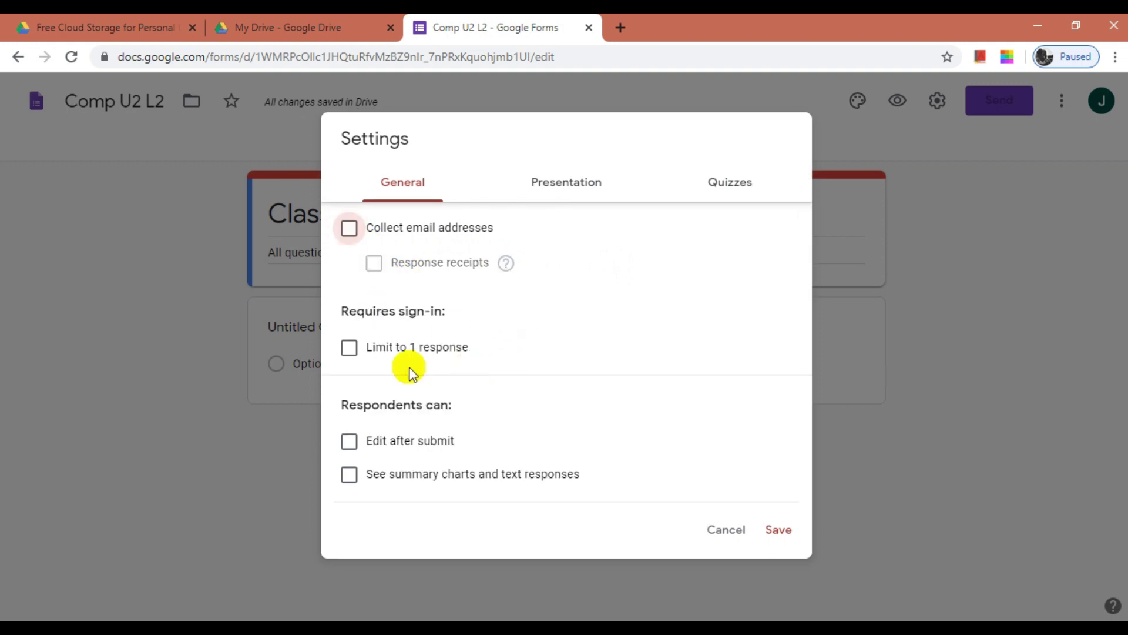
{"action": "left_click", "coordinate": [369, 348]}
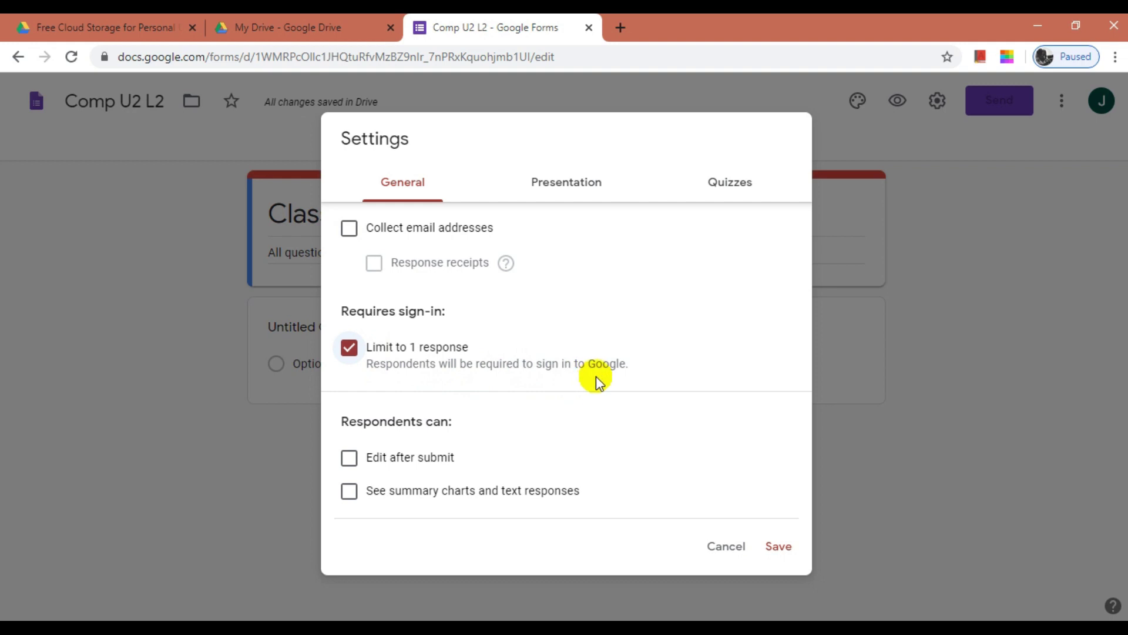
{"action": "left_click", "coordinate": [551, 188]}
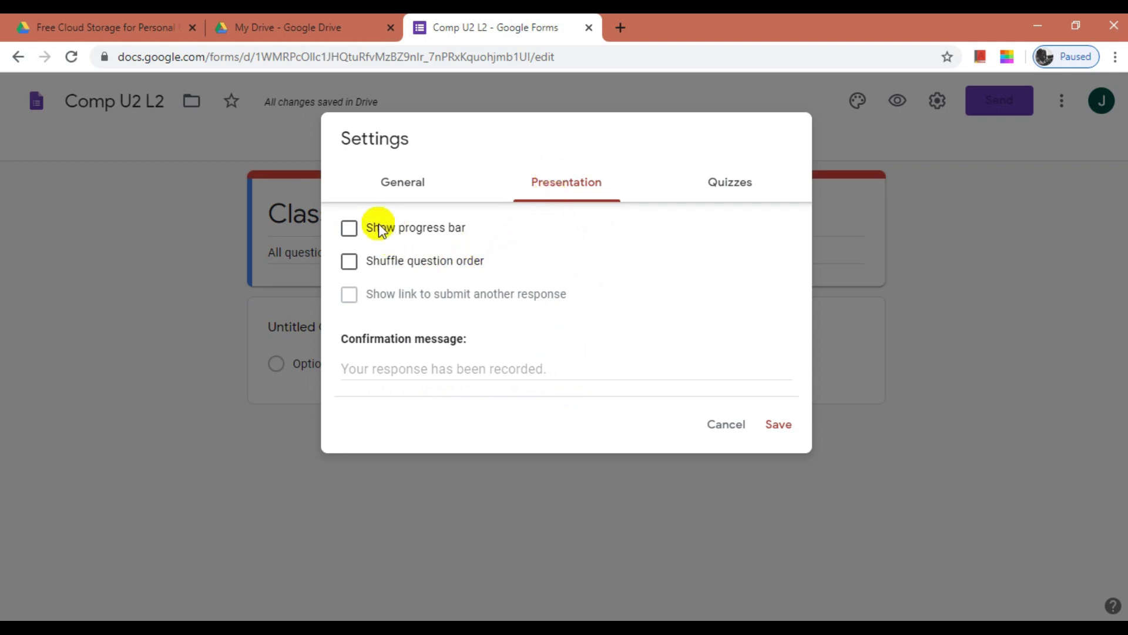
- Set the confirmation message to 'Your exam has been submitted successfully.' and save the settings
{"action": "left_click", "coordinate": [421, 368]}
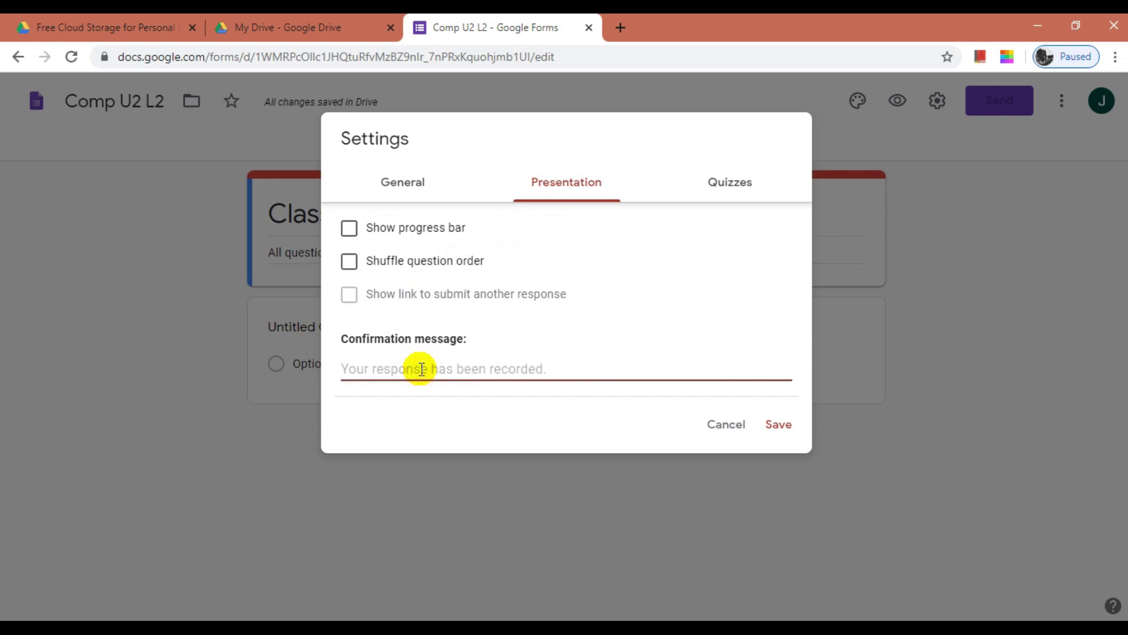
{"action": "type", "text": "Your exam has been submitted successfully."}
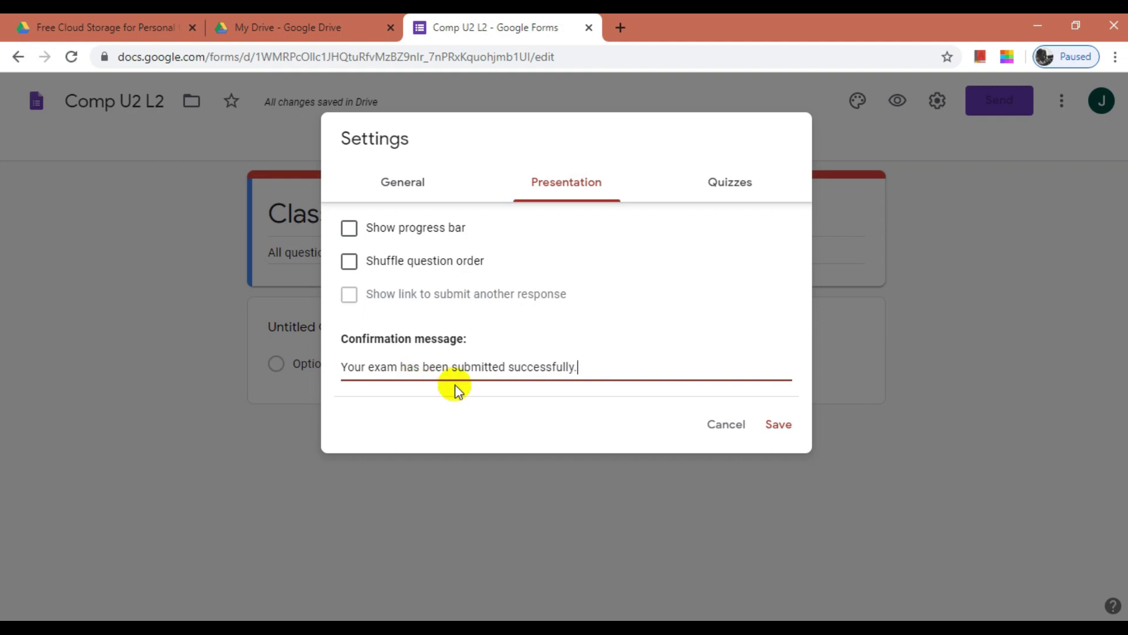
{"action": "left_click", "coordinate": [731, 181]}
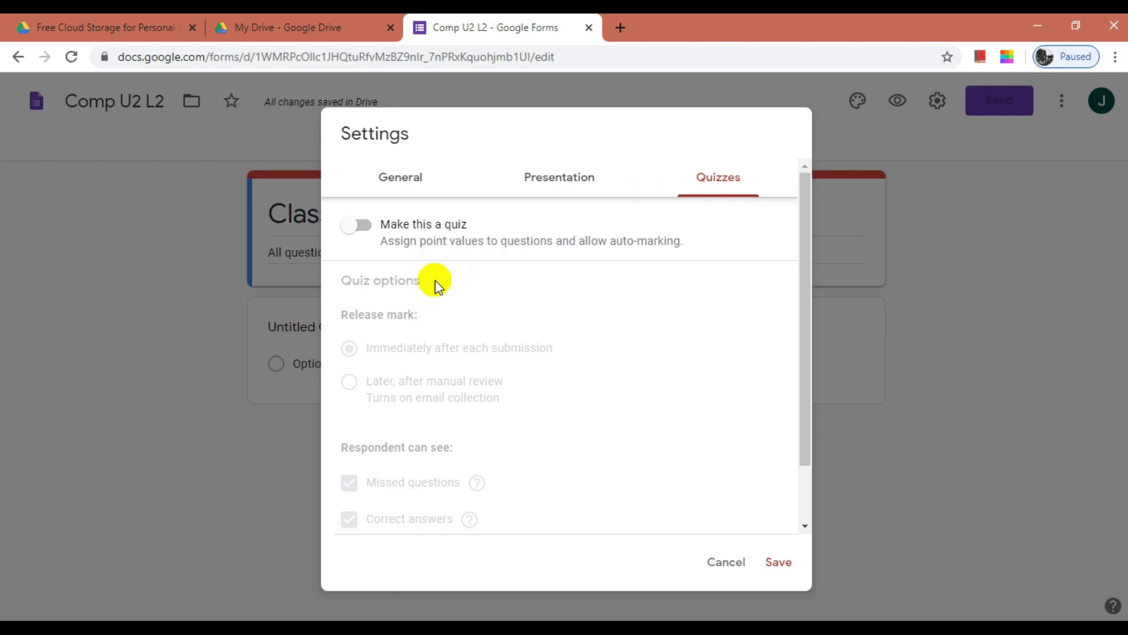
{"action": "left_click", "coordinate": [780, 562]}
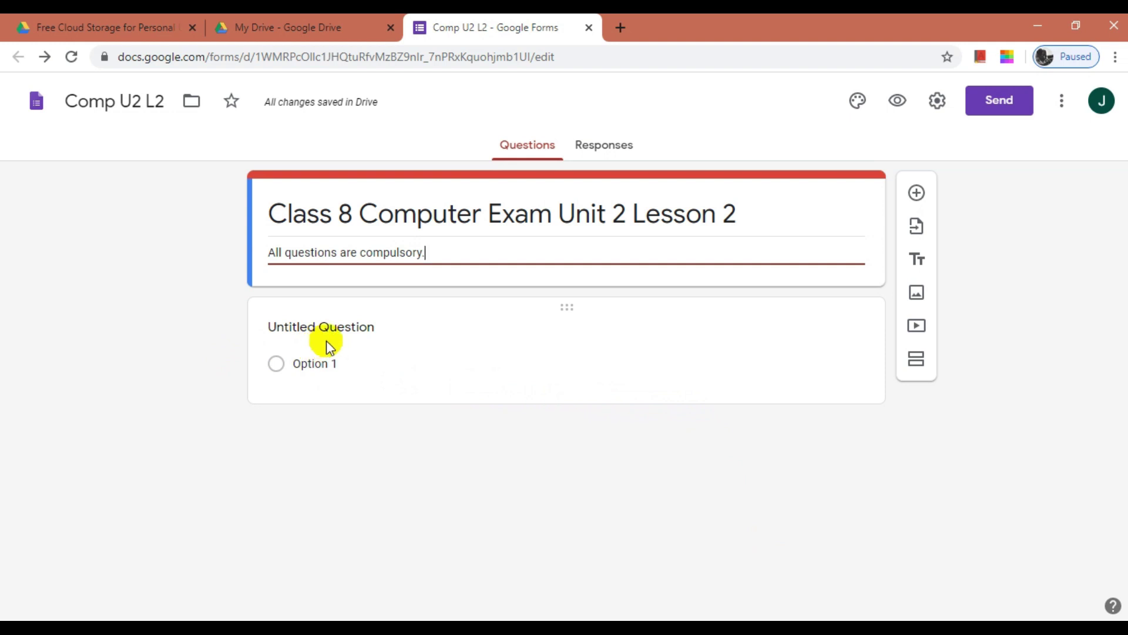
- Retitle the first question 'Name of the Student:' as a required Short answer
{"action": "left_click", "coordinate": [324, 323]}
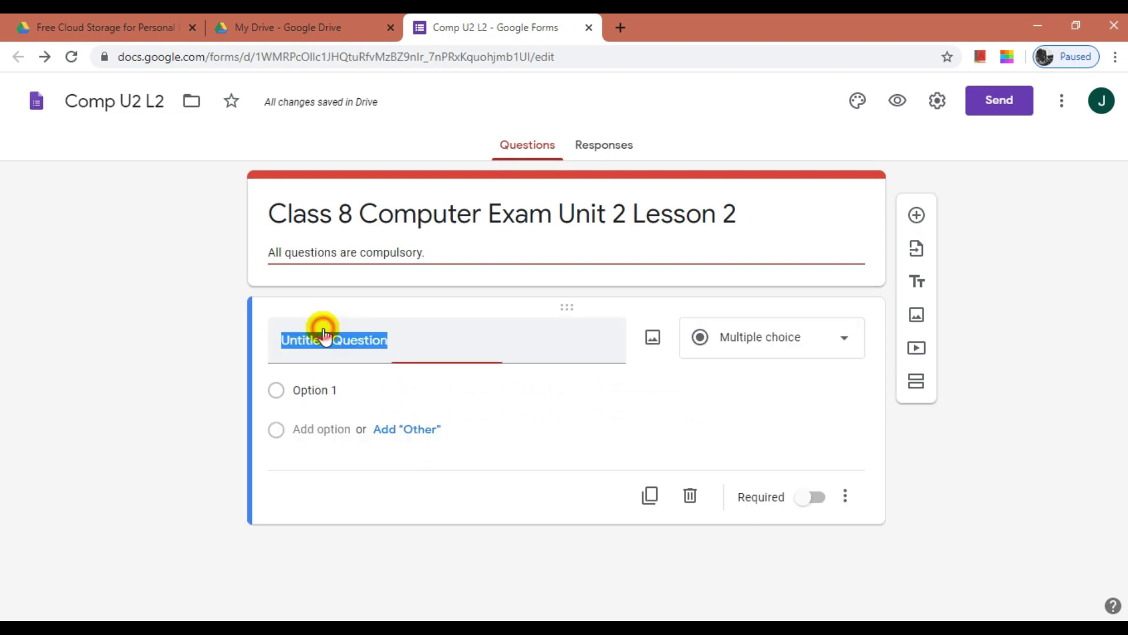
{"action": "key", "text": "BackSpace"}
{"action": "type", "text": "Name of the Student:"}
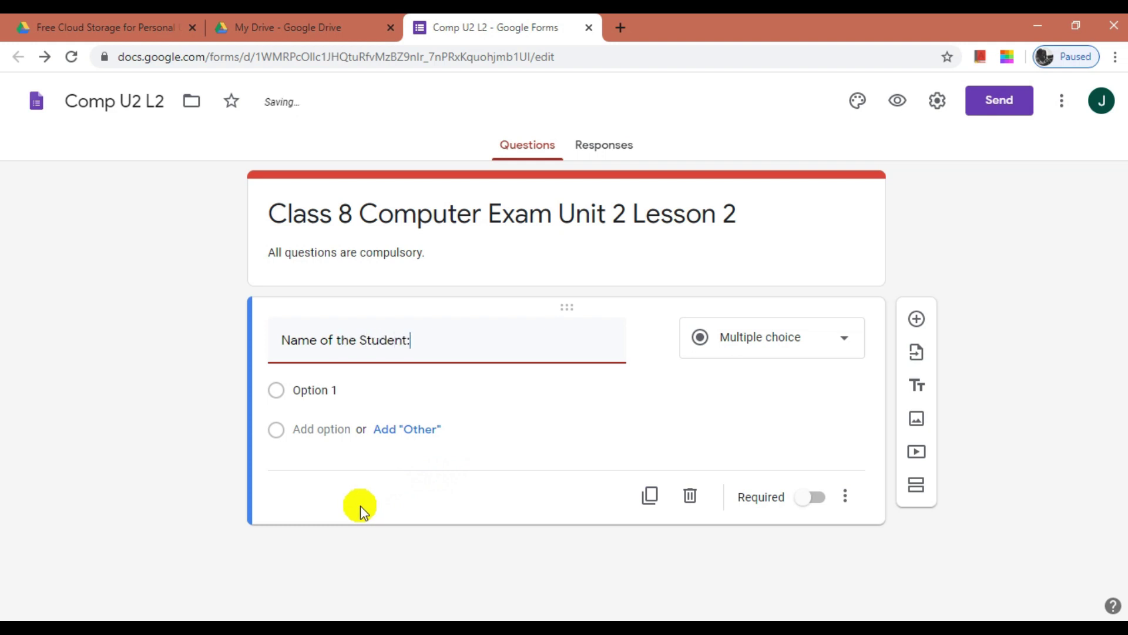
{"action": "left_click", "coordinate": [762, 347]}
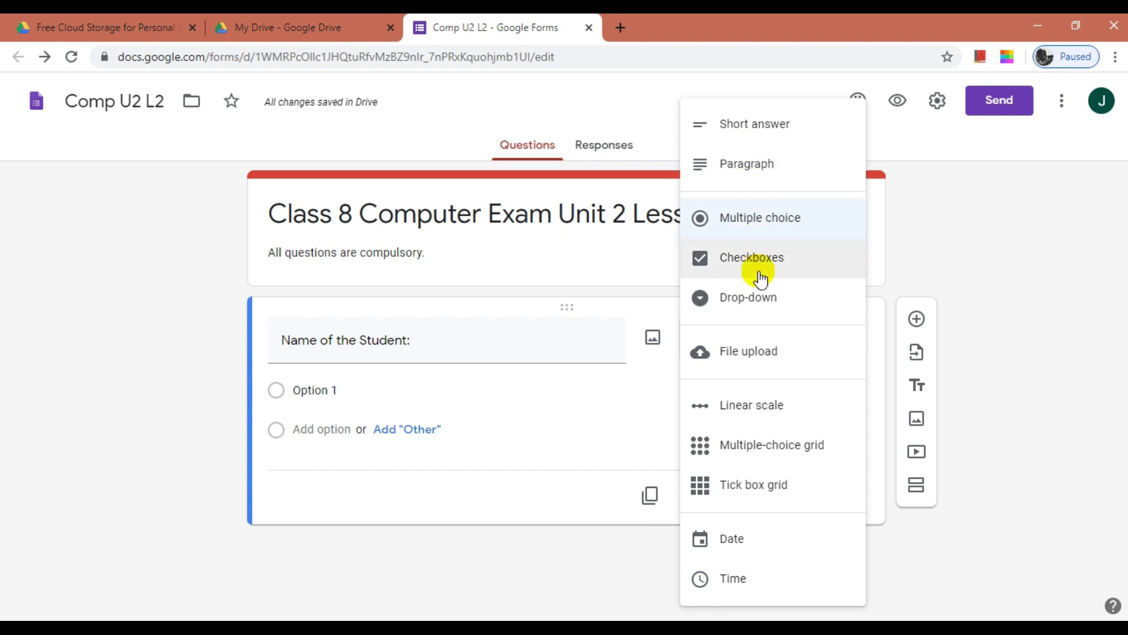
{"action": "left_click", "coordinate": [735, 135]}
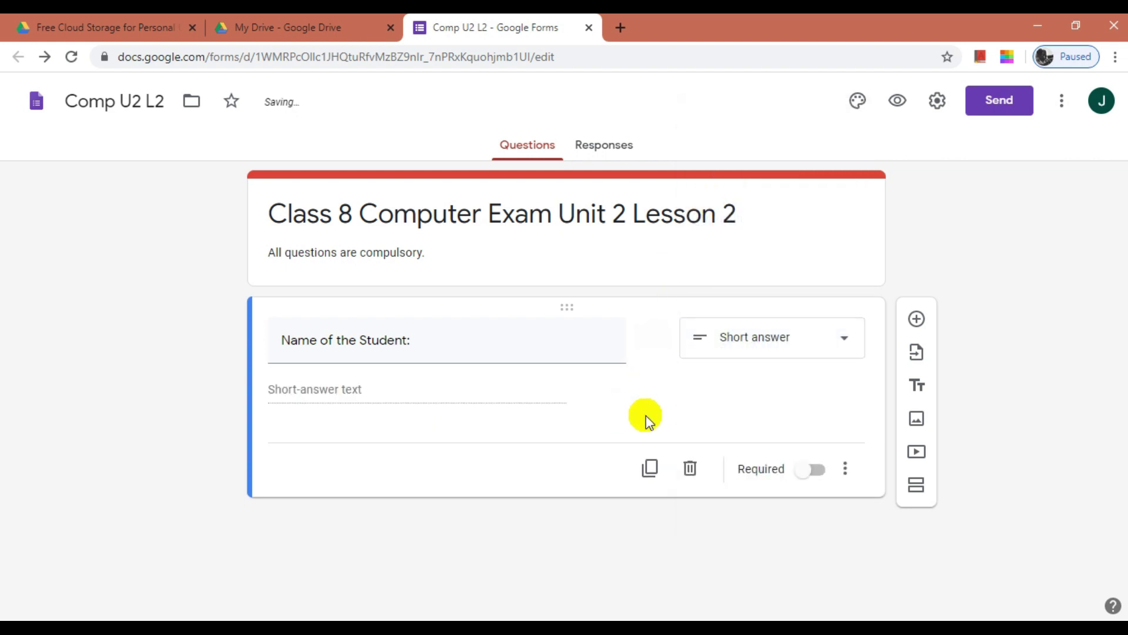
{"action": "left_click", "coordinate": [811, 469]}
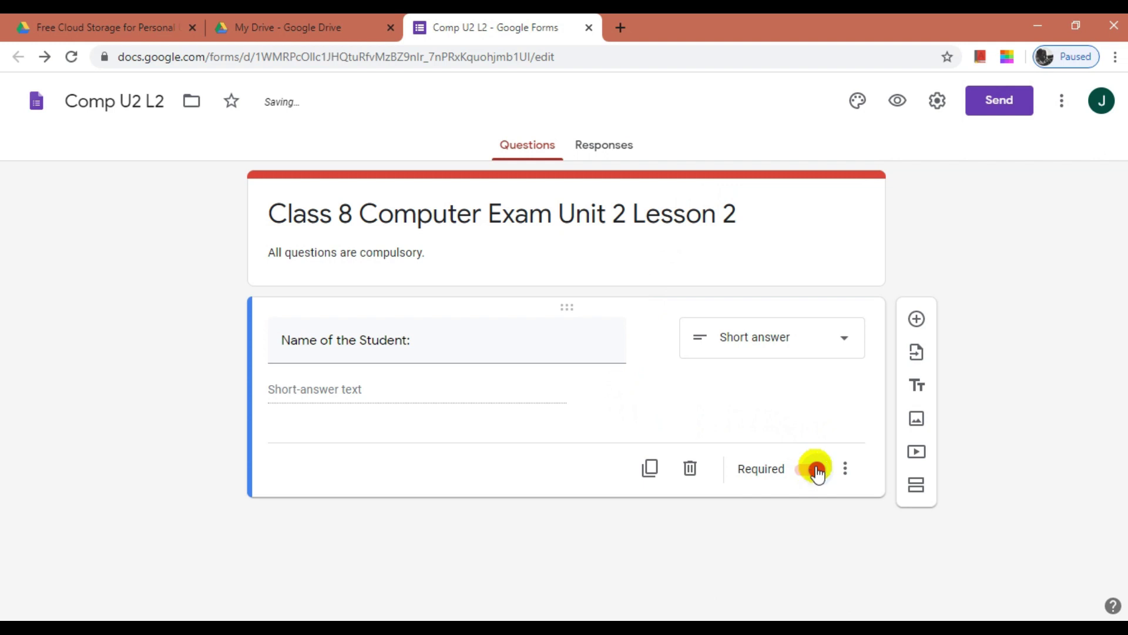
- Add a required Drop-down question 'Division' with options A and B
{"action": "left_click", "coordinate": [916, 320]}
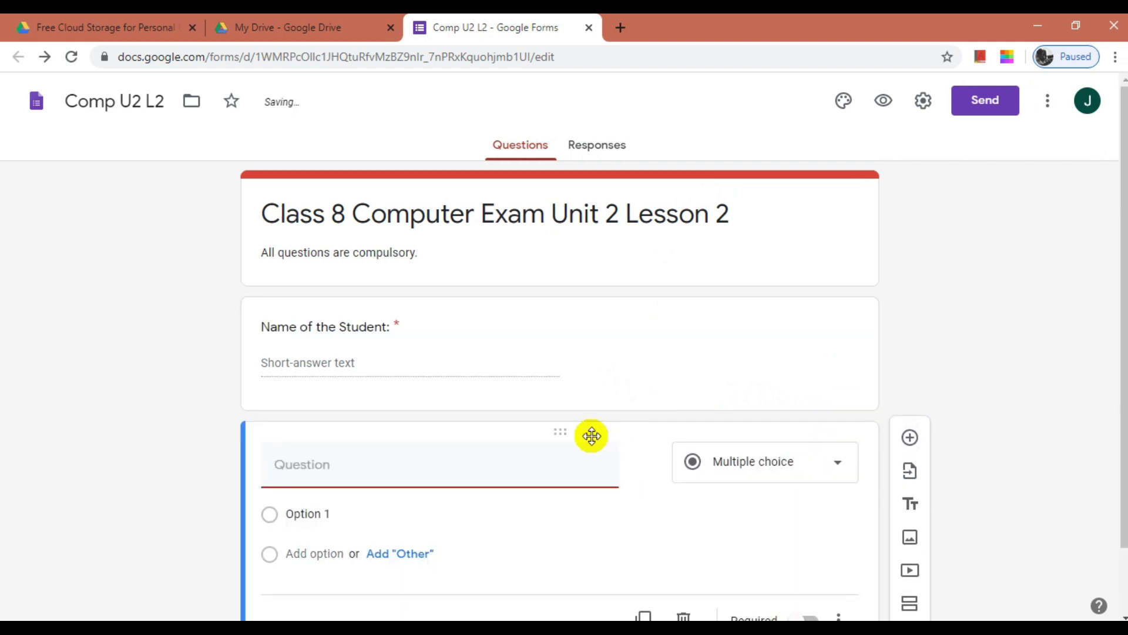
{"action": "type", "text": "Division"}
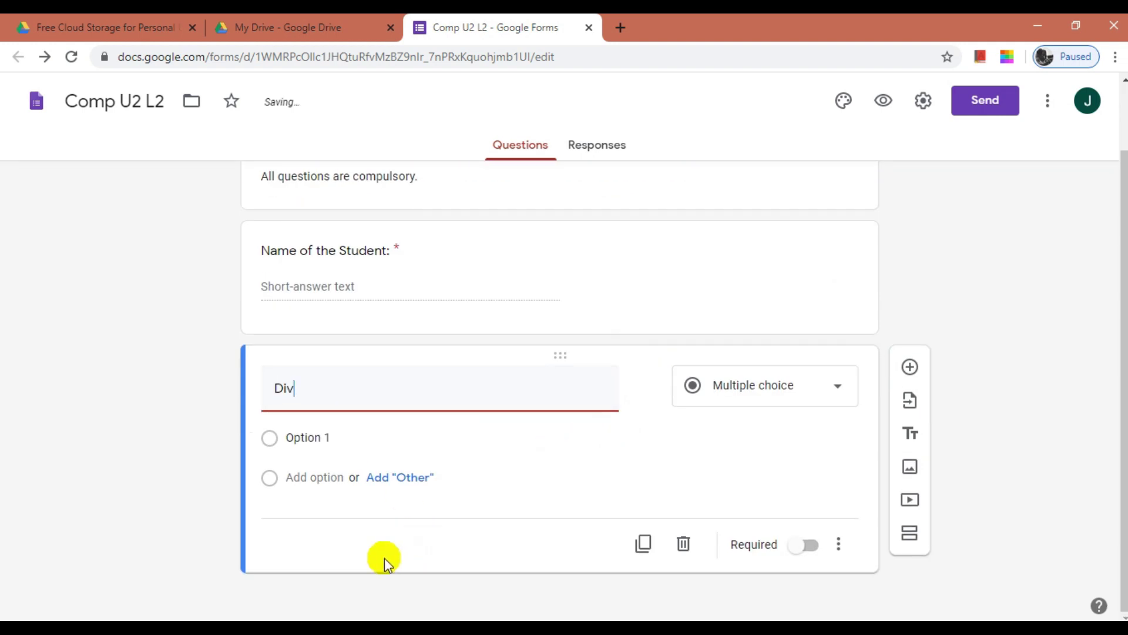
{"action": "left_click", "coordinate": [779, 392]}
{"action": "left_click", "coordinate": [748, 301]}
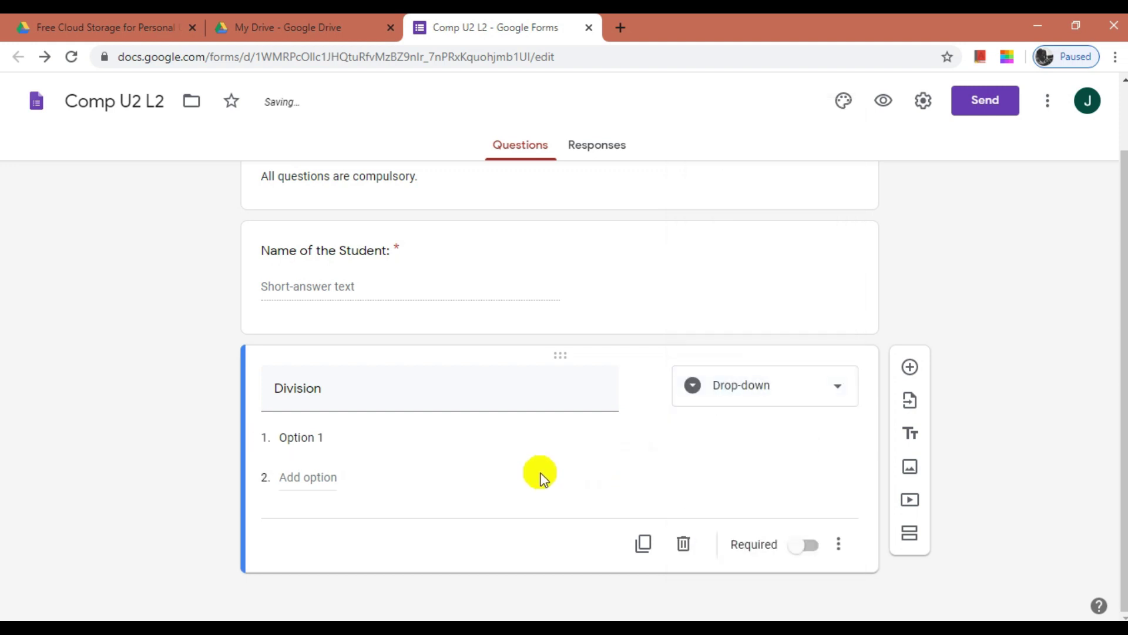
{"action": "left_click", "coordinate": [295, 437]}
{"action": "type", "text": "A"}
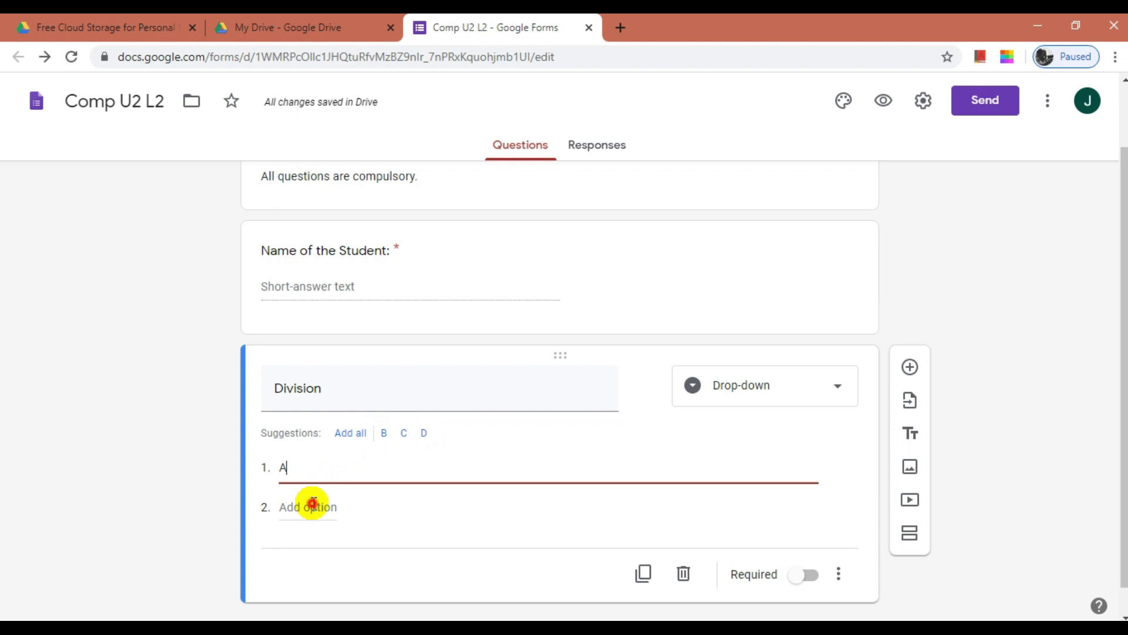
{"action": "left_click", "coordinate": [312, 505]}
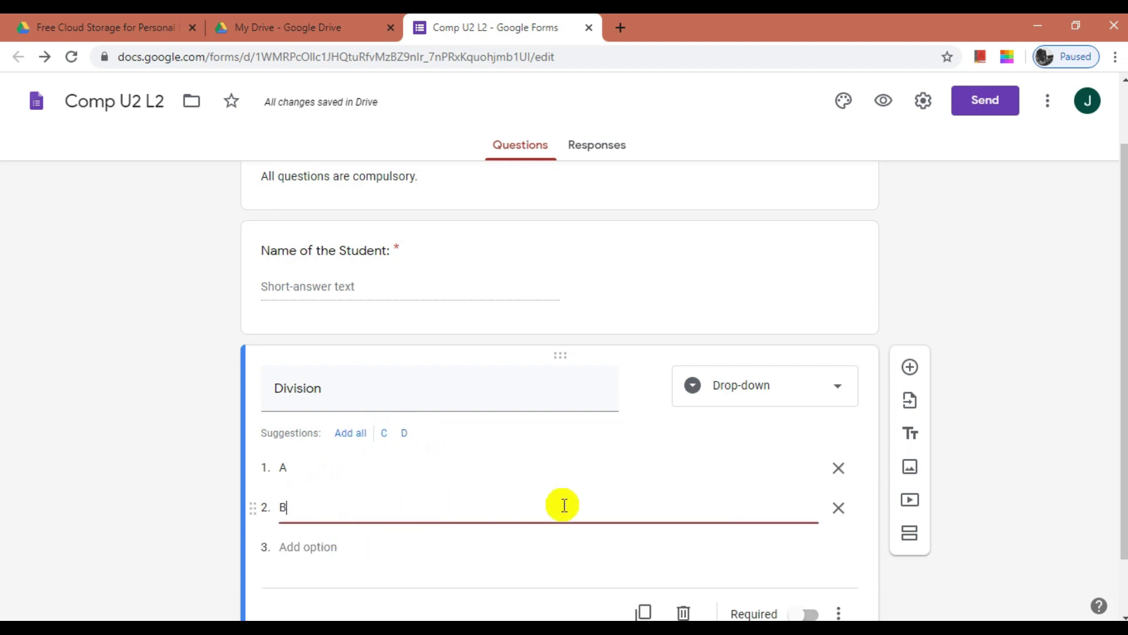
{"action": "scroll", "coordinate": [764, 549], "scroll_direction": "down", "scroll_amount": 1}
{"action": "left_click", "coordinate": [810, 546]}
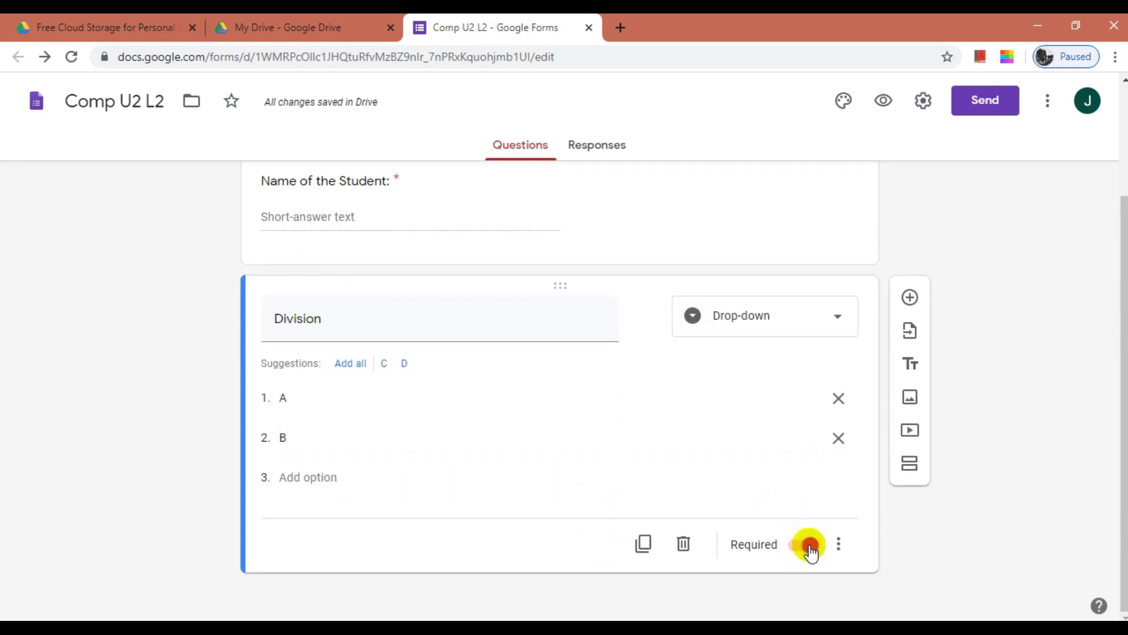
- Add a section 'Very short answer questions.' described '1 Mark for each question.'
{"action": "left_click", "coordinate": [911, 466]}
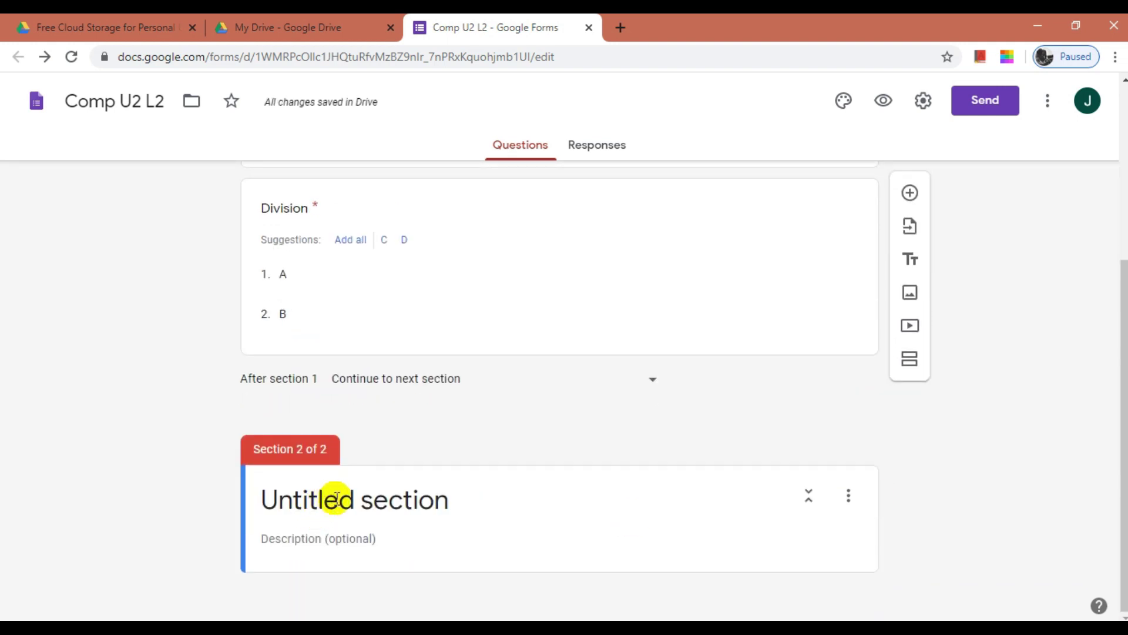
{"action": "left_click", "coordinate": [336, 499]}
{"action": "type", "text": "Very short answer questions"}
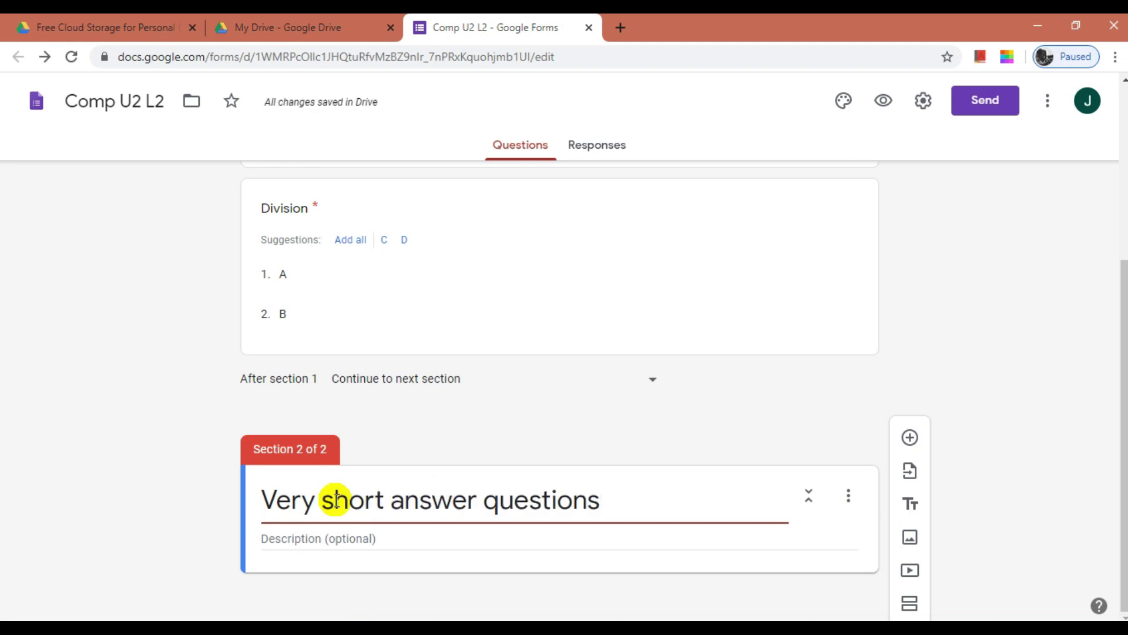
{"action": "type", "text": "."}
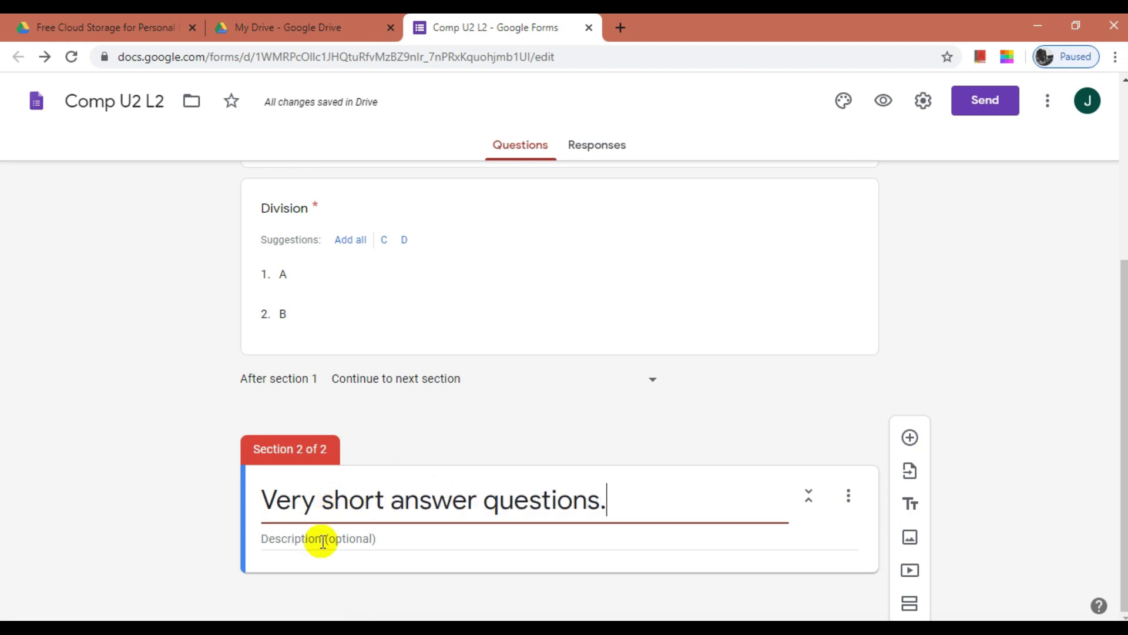
{"action": "left_click", "coordinate": [324, 543]}
{"action": "type", "text": "1"}
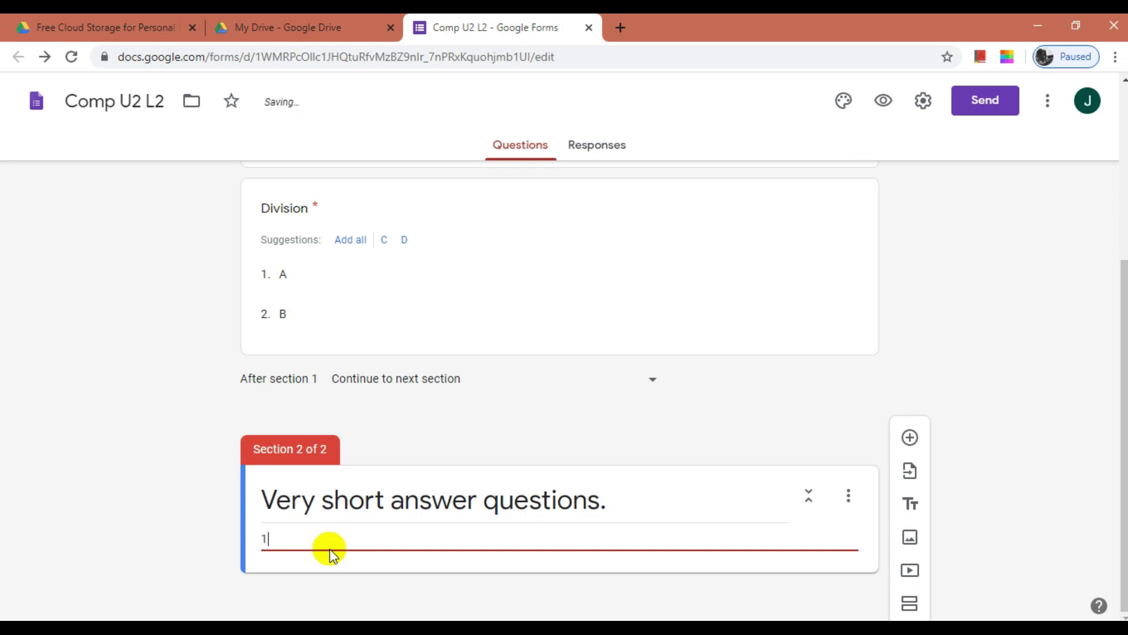
{"action": "type", "text": " Mark for each question."}
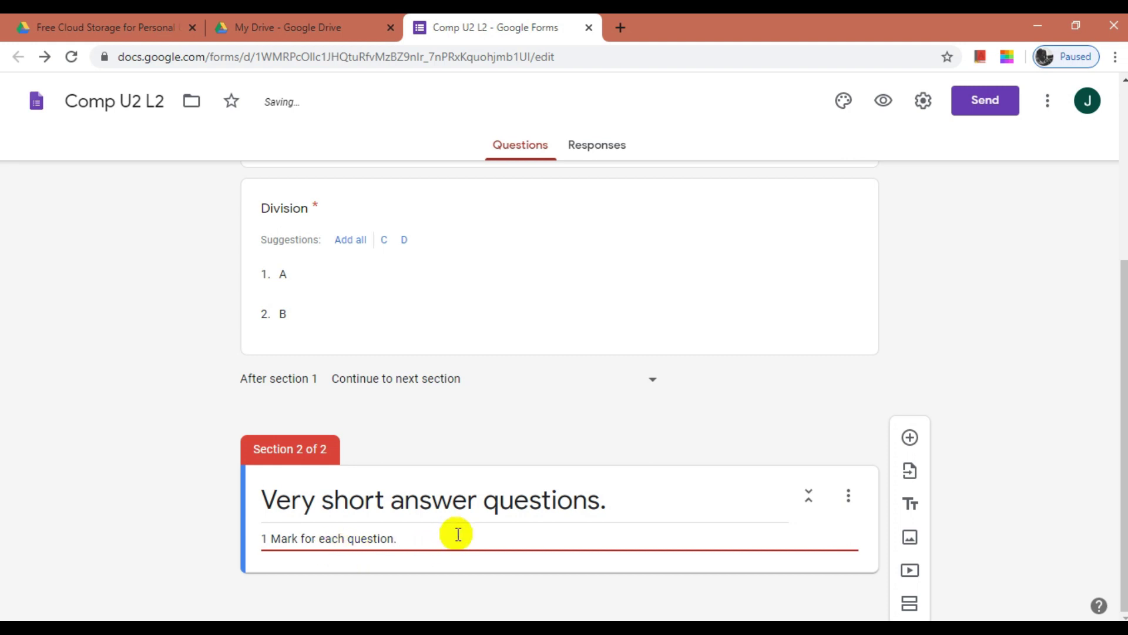
- Add a required short-answer question 'What is computer?' to that section
{"action": "left_click", "coordinate": [910, 438]}
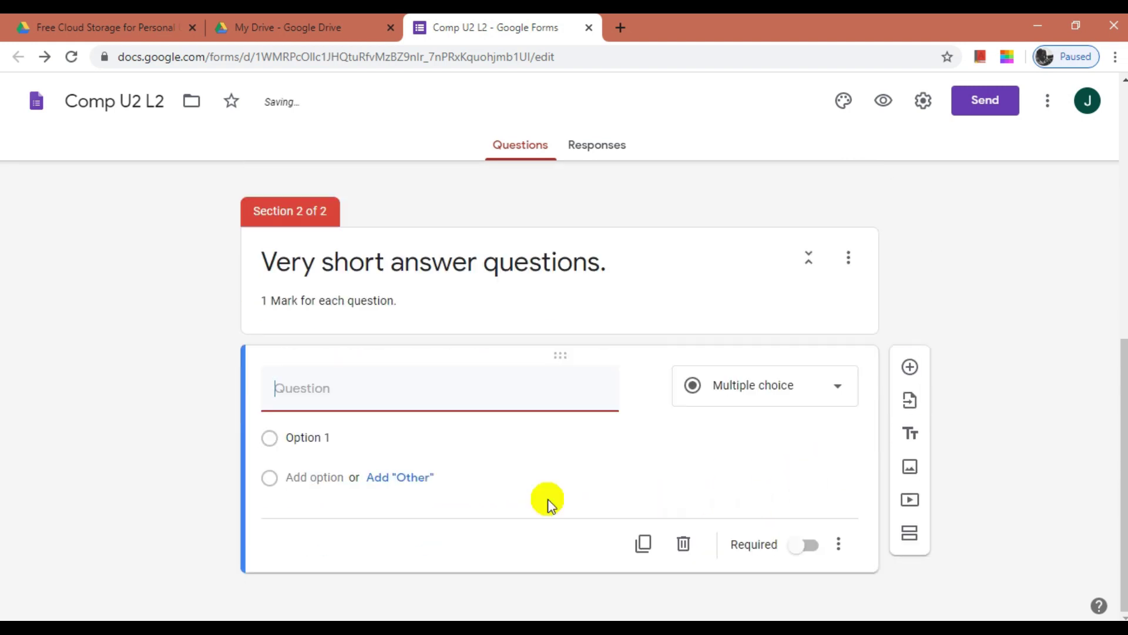
{"action": "type", "text": "What is co"}
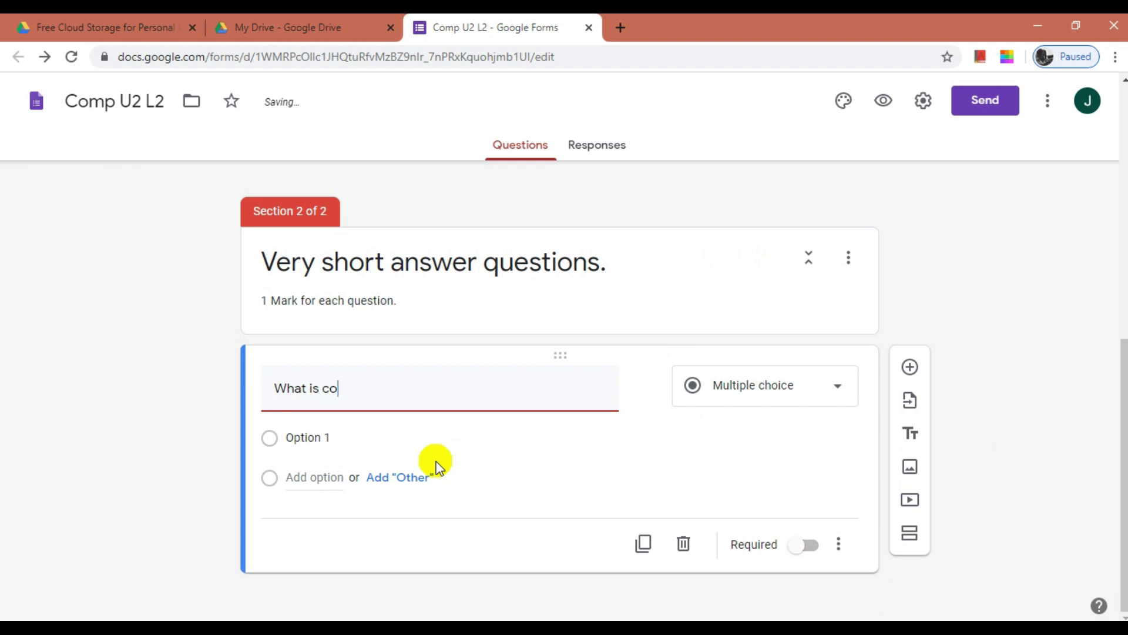
{"action": "type", "text": "mputer?"}
{"action": "left_click", "coordinate": [728, 392]}
{"action": "left_click", "coordinate": [717, 123]}
{"action": "left_click", "coordinate": [803, 546]}
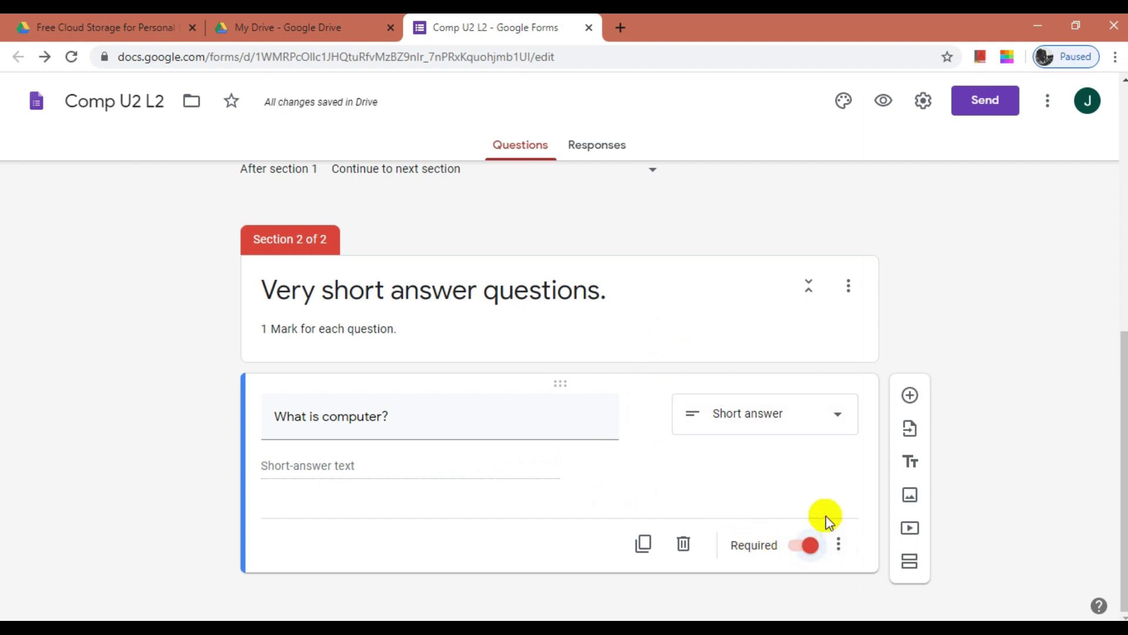
- Add a third section 'Multiple choice questions.' described '1 Mark for each question.'
{"action": "left_click", "coordinate": [909, 565]}
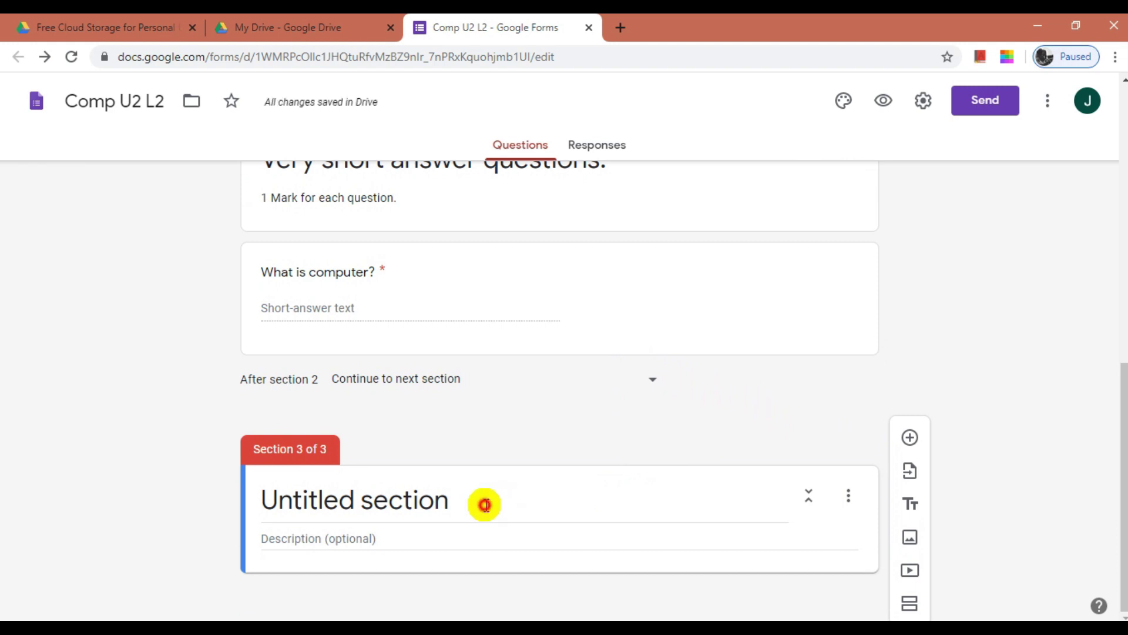
{"action": "left_click", "coordinate": [485, 504]}
{"action": "type", "text": "Multiple choice questions."}
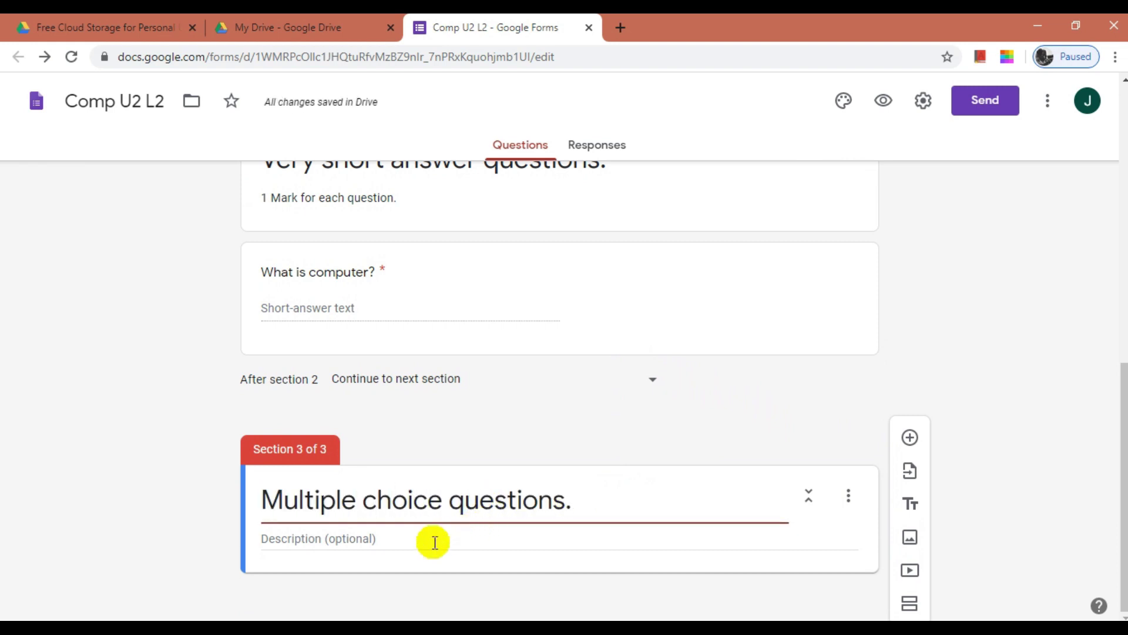
{"action": "left_click", "coordinate": [361, 538]}
{"action": "type", "text": "1 Mark"}
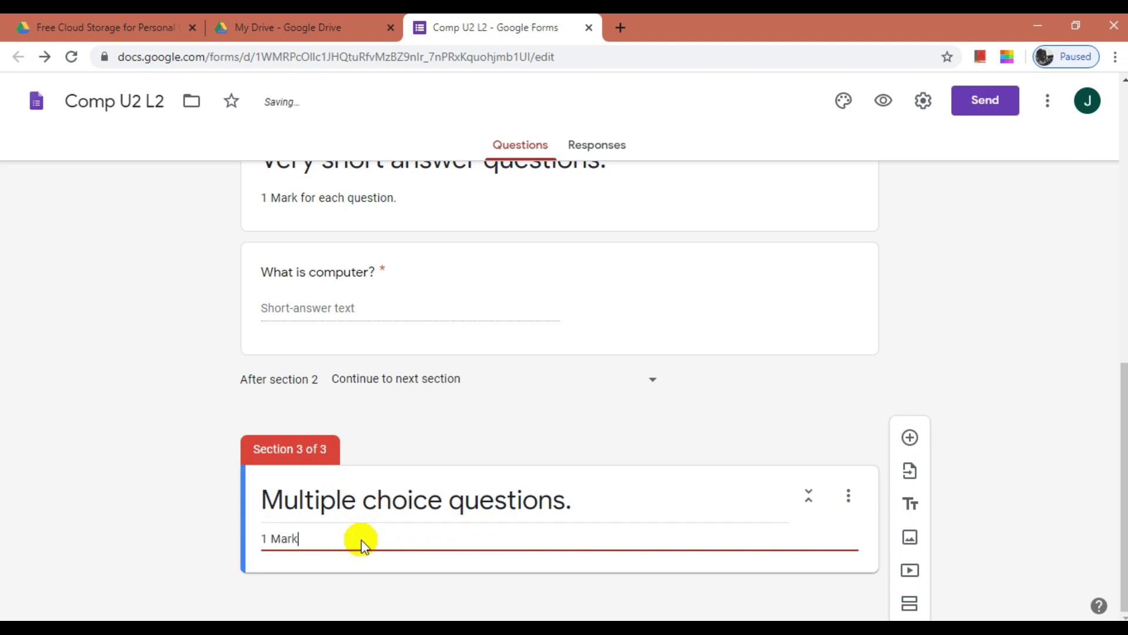
{"action": "type", "text": " for each question."}
- Add the question '1024KB=.......MB' with options 512, 1024, 1 and All of these
{"action": "left_click", "coordinate": [909, 440]}
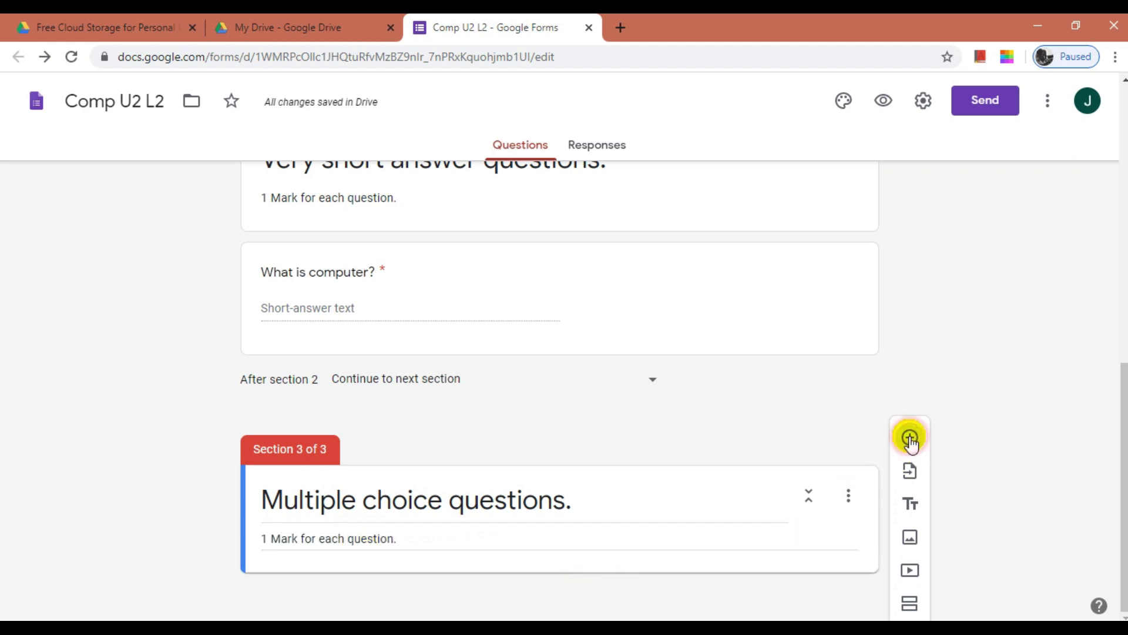
{"action": "type", "text": "1024"}
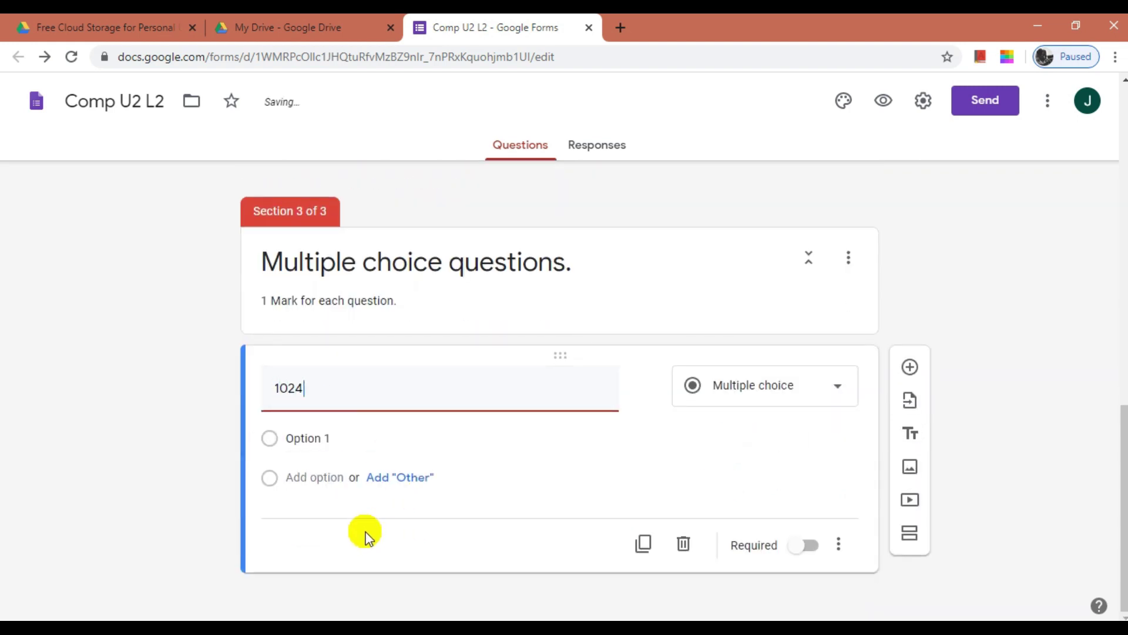
{"action": "type", "text": "KB=.......MB"}
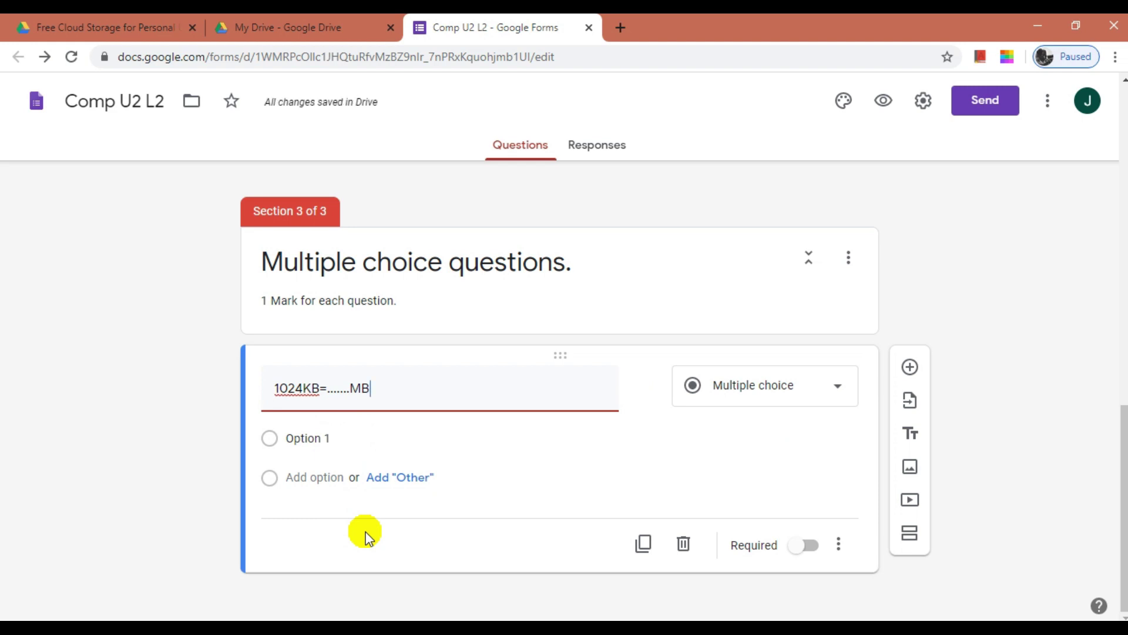
{"action": "left_click", "coordinate": [300, 438]}
{"action": "triple_click", "coordinate": [299, 438]}
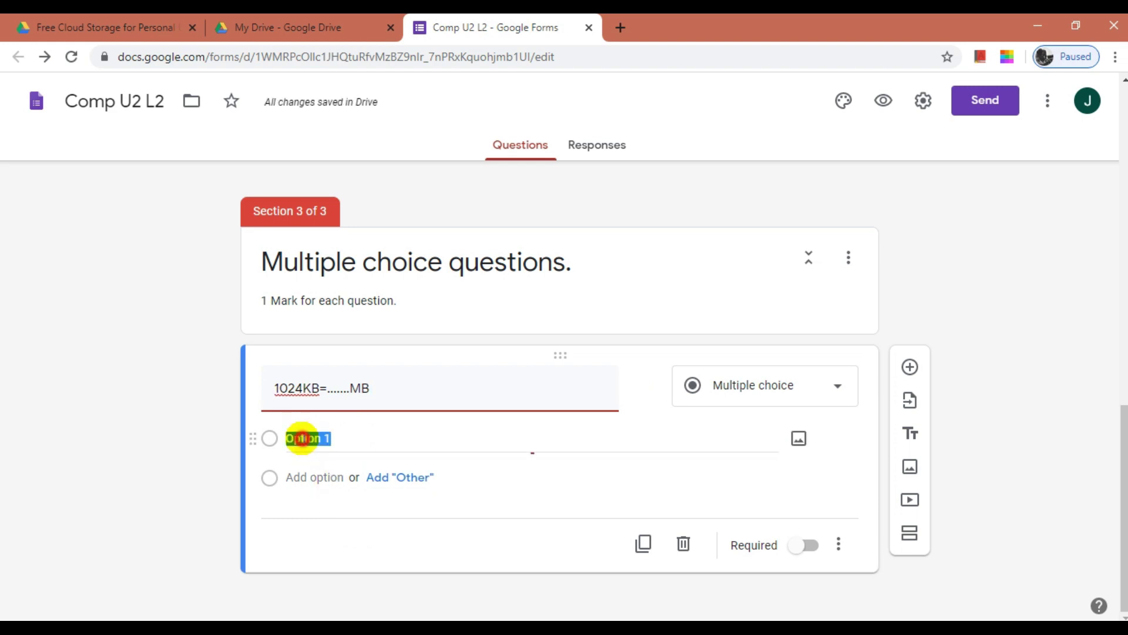
{"action": "key", "text": "BackSpace"}
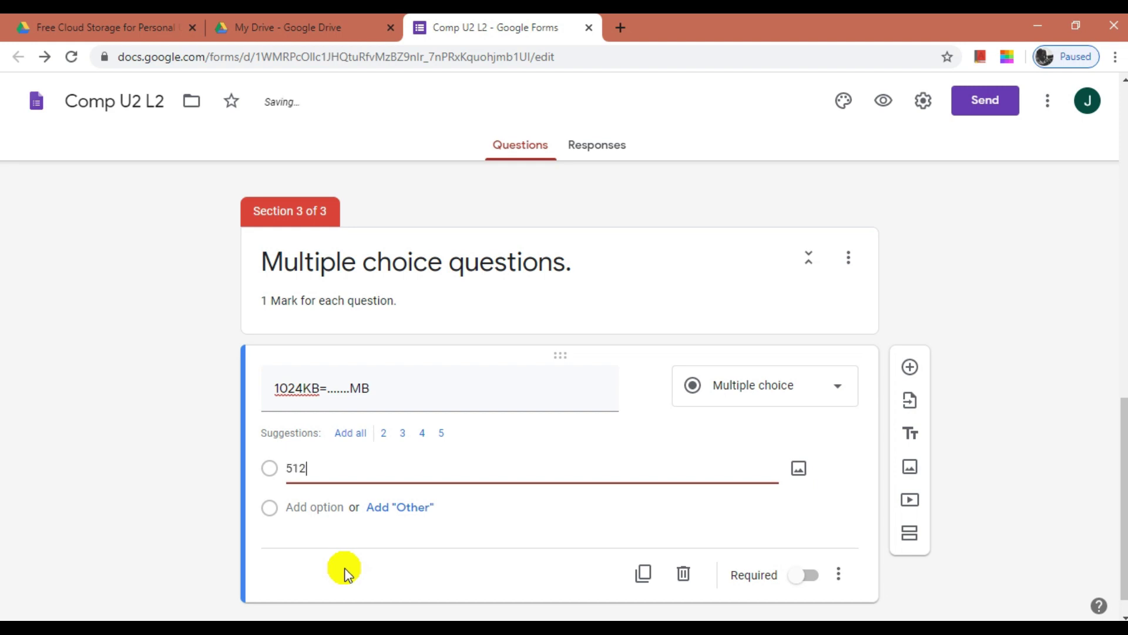
{"action": "left_click", "coordinate": [313, 509]}
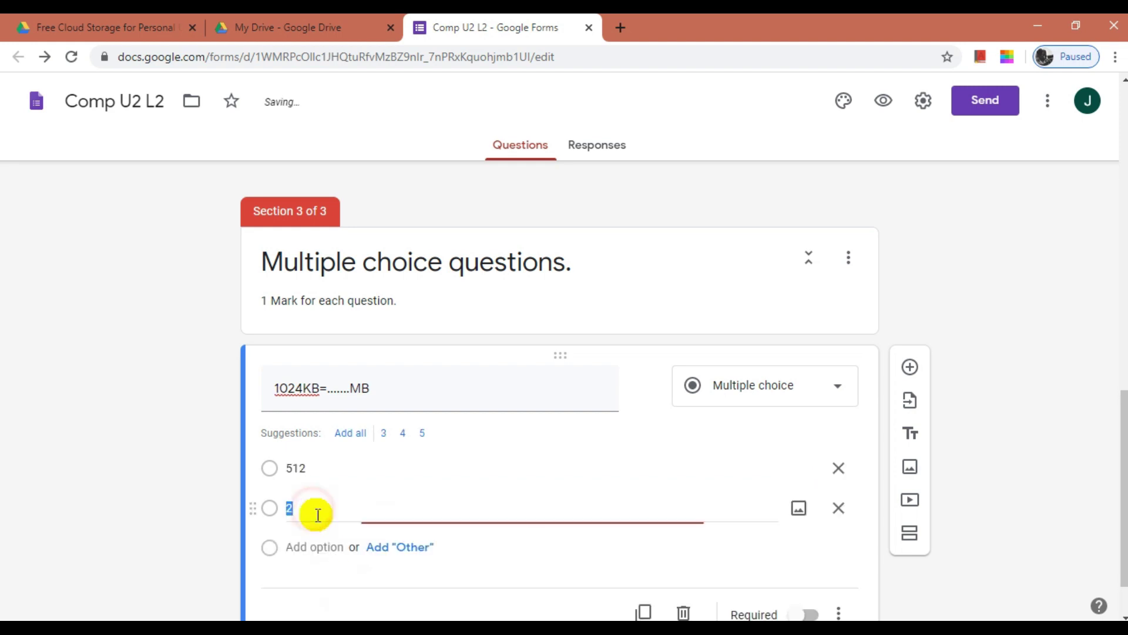
{"action": "type", "text": "1024"}
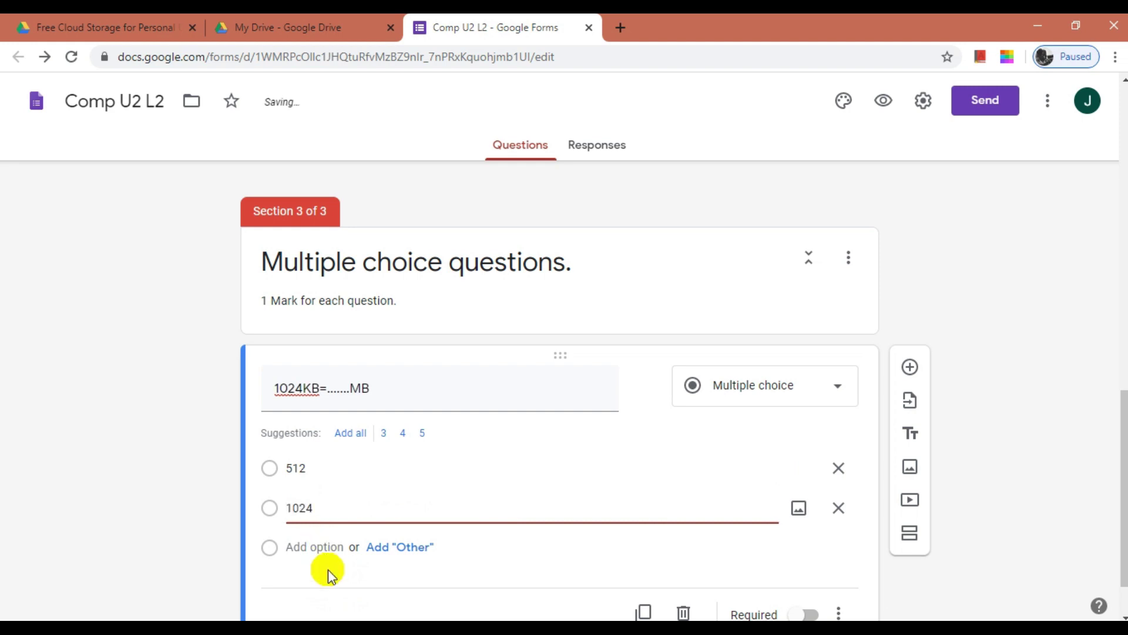
{"action": "scroll", "coordinate": [327, 570], "scroll_direction": "down", "scroll_amount": 2}
{"action": "left_click", "coordinate": [329, 481]}
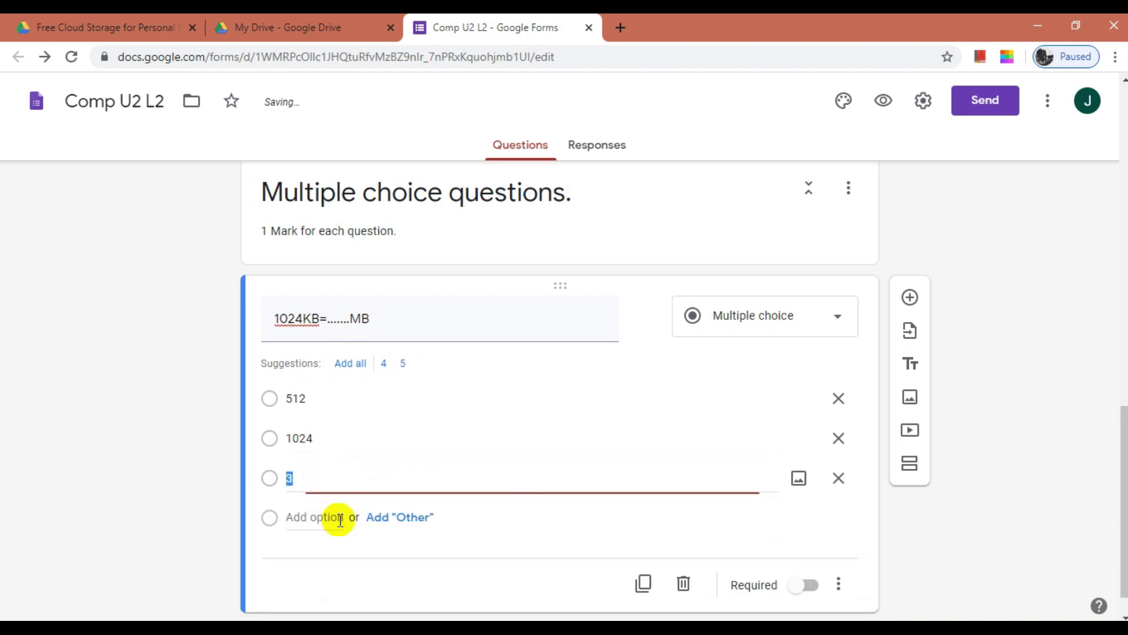
{"action": "type", "text": "1"}
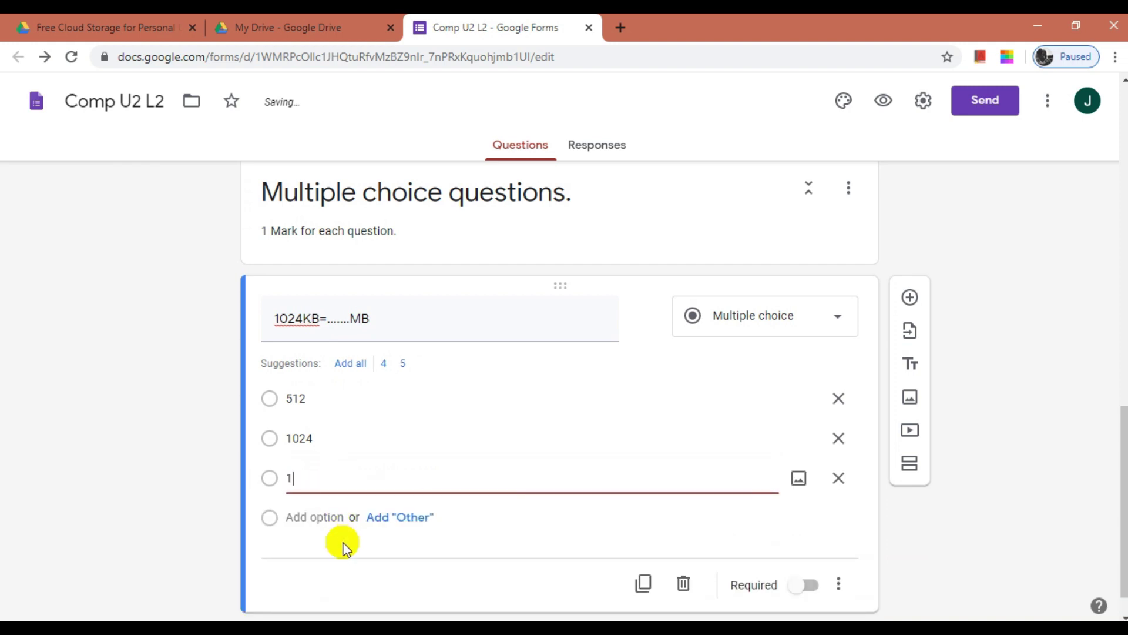
{"action": "left_click", "coordinate": [322, 517]}
{"action": "scroll", "coordinate": [364, 588], "scroll_direction": "down", "scroll_amount": 2}
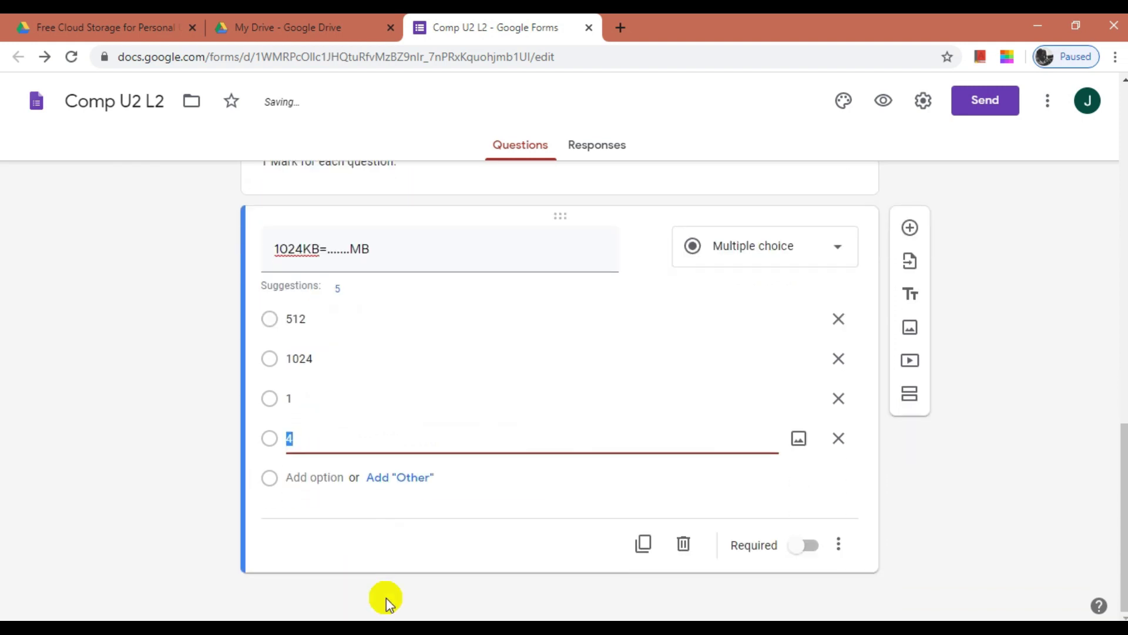
{"action": "type", "text": "All of these"}
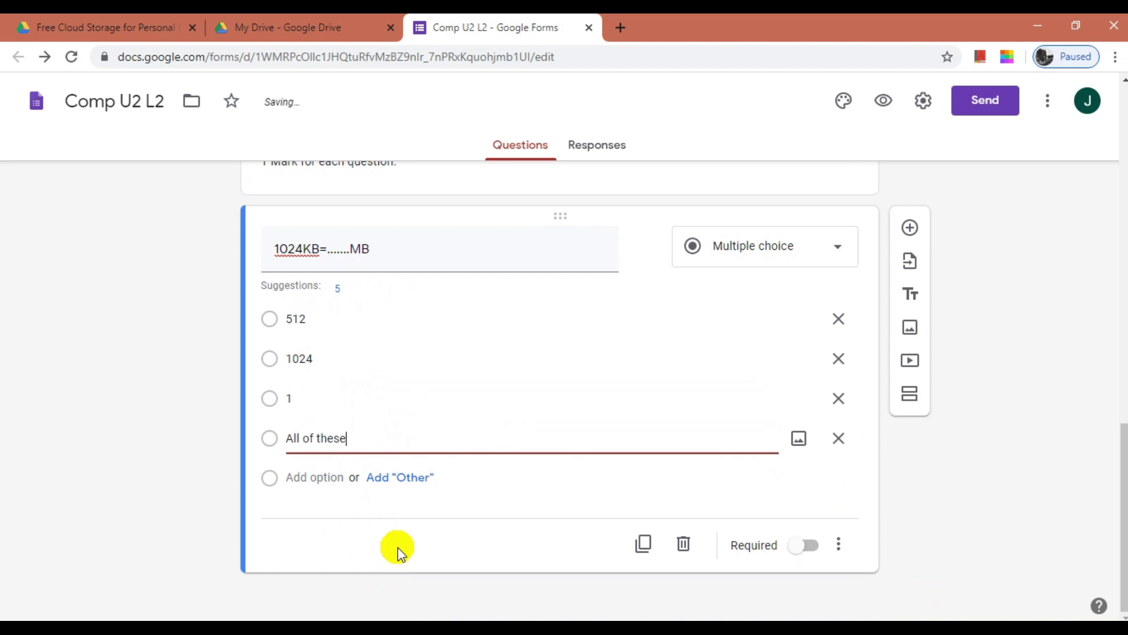
- Make the 1024KB question required and return to the top of the form
{"action": "left_click", "coordinate": [811, 546]}
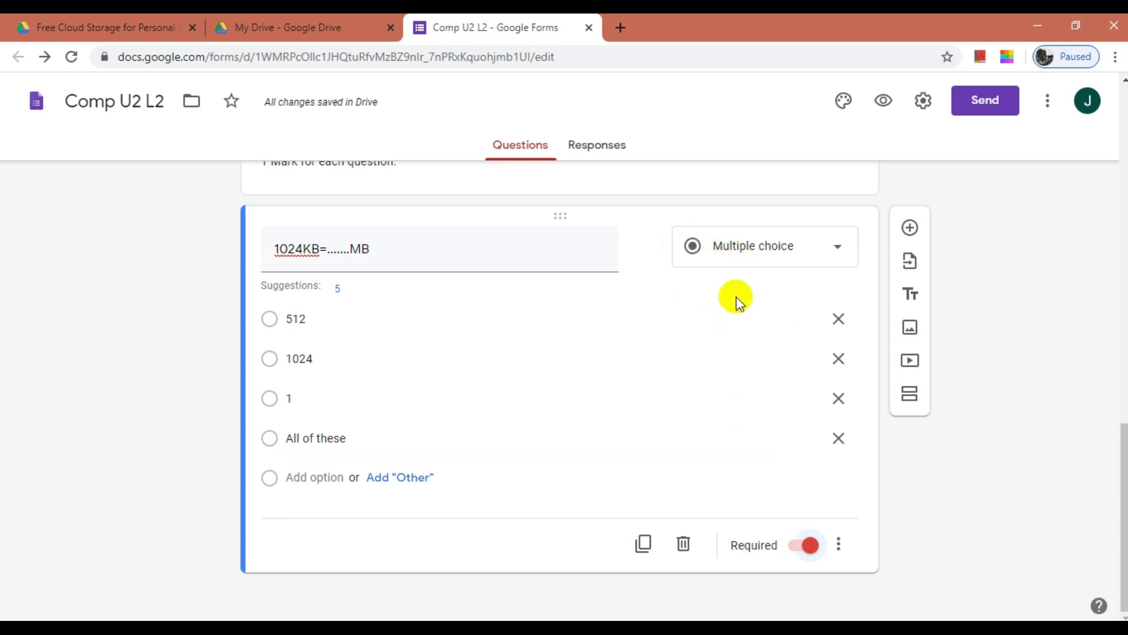
{"action": "left_click", "coordinate": [810, 545]}
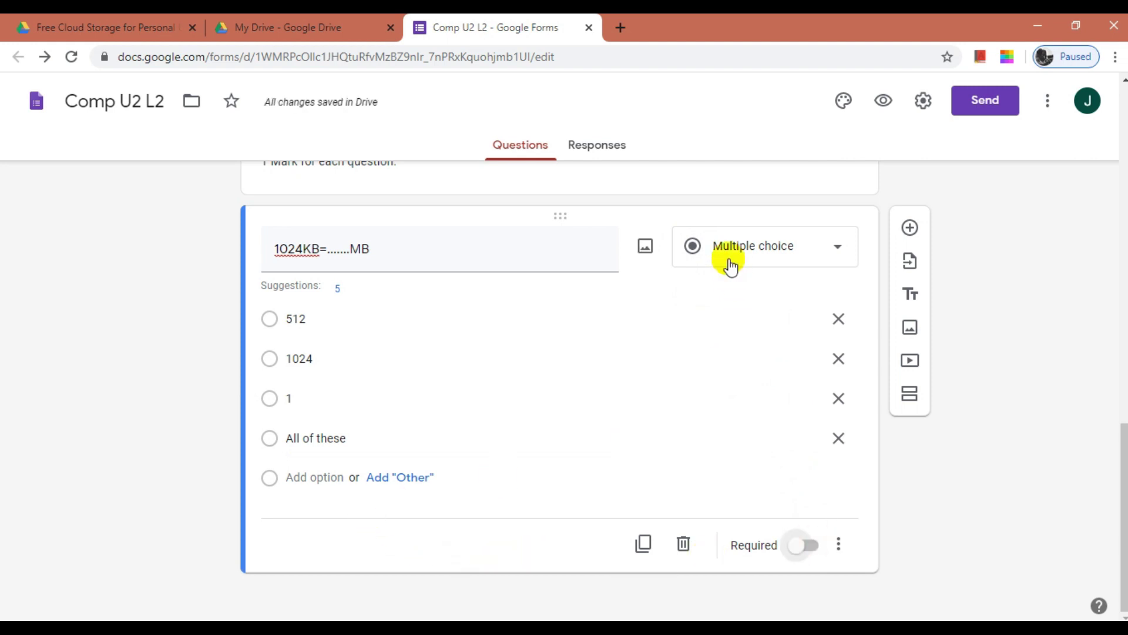
{"action": "left_click", "coordinate": [806, 545]}
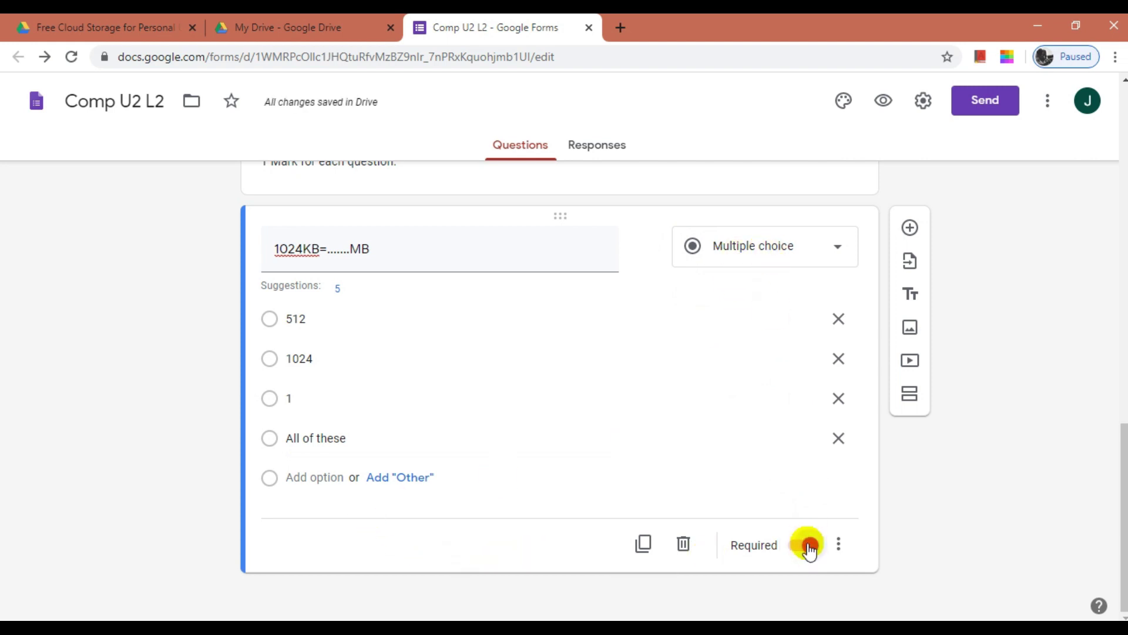
{"action": "scroll", "coordinate": [808, 547], "scroll_direction": "up", "scroll_amount": 9}
{"action": "scroll", "coordinate": [809, 547], "scroll_direction": "up", "scroll_amount": 10}
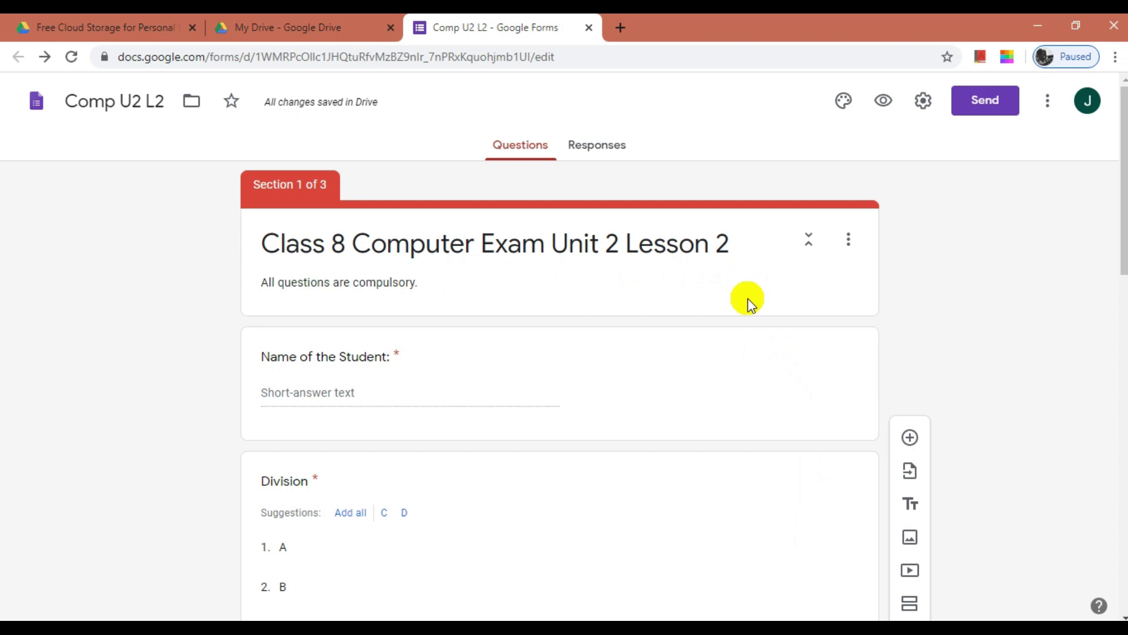
- Preview the exam, enter a student's name and choose Division B on the first page
{"action": "left_click", "coordinate": [891, 105]}
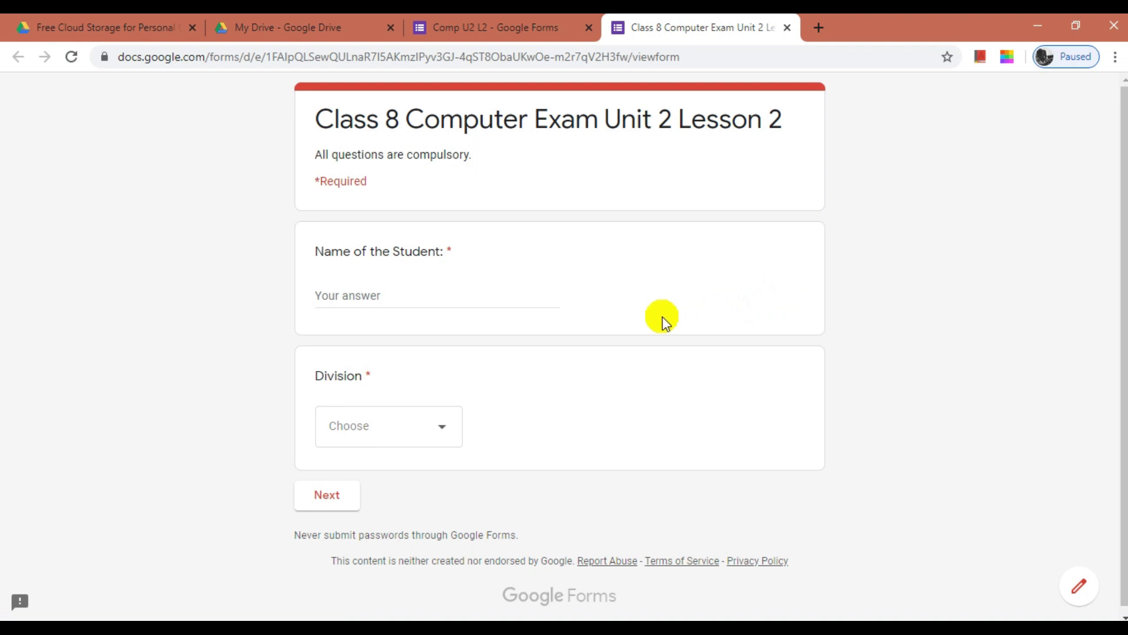
{"action": "left_click", "coordinate": [332, 294]}
{"action": "type", "text": "Joyson"}
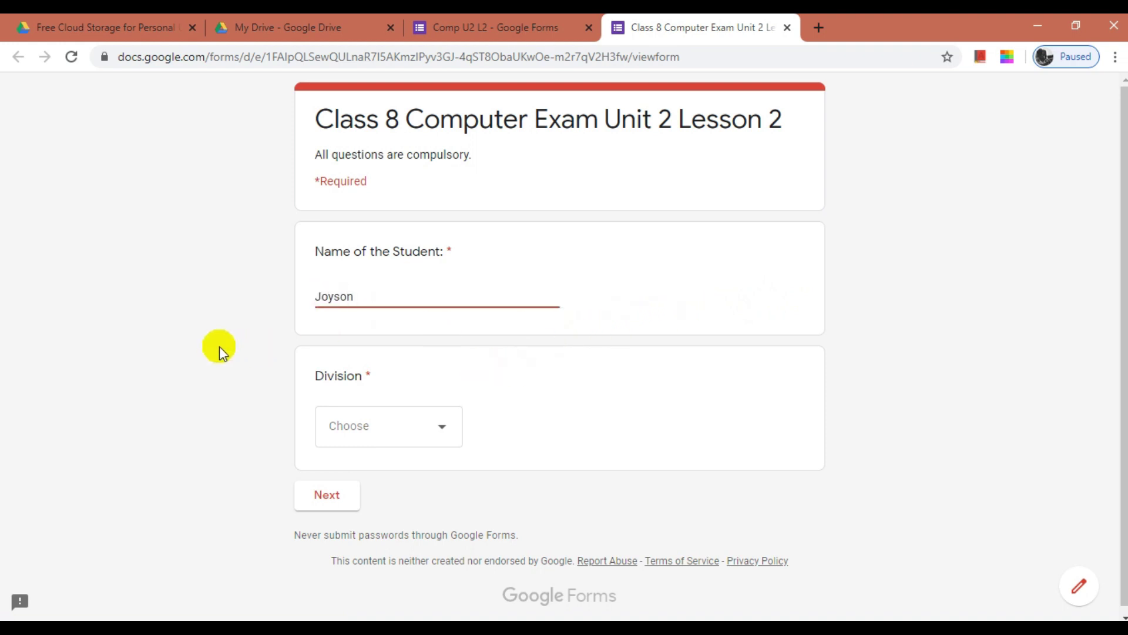
{"action": "scroll", "coordinate": [426, 438], "scroll_direction": "down", "scroll_amount": 1}
{"action": "left_click", "coordinate": [424, 420]}
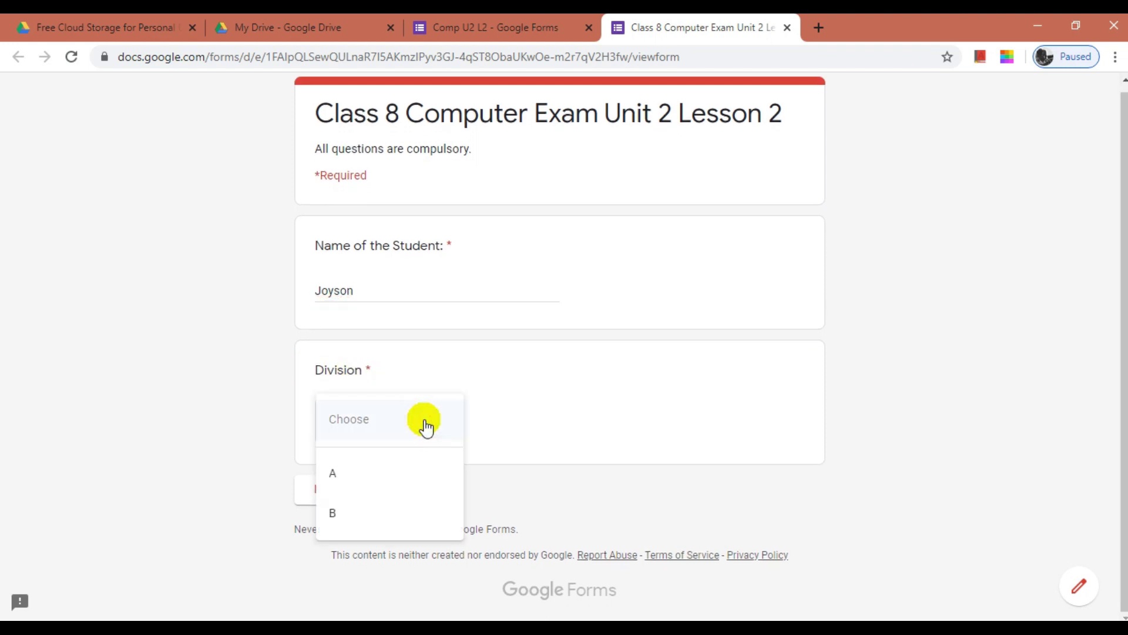
{"action": "left_click", "coordinate": [398, 507]}
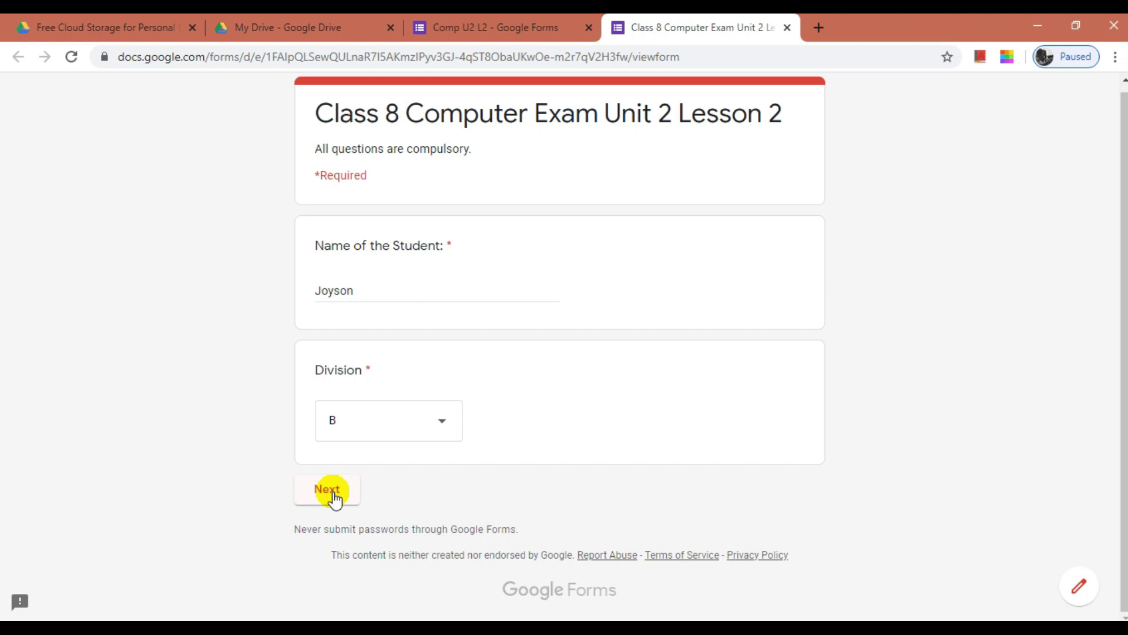
{"action": "left_click", "coordinate": [333, 494]}
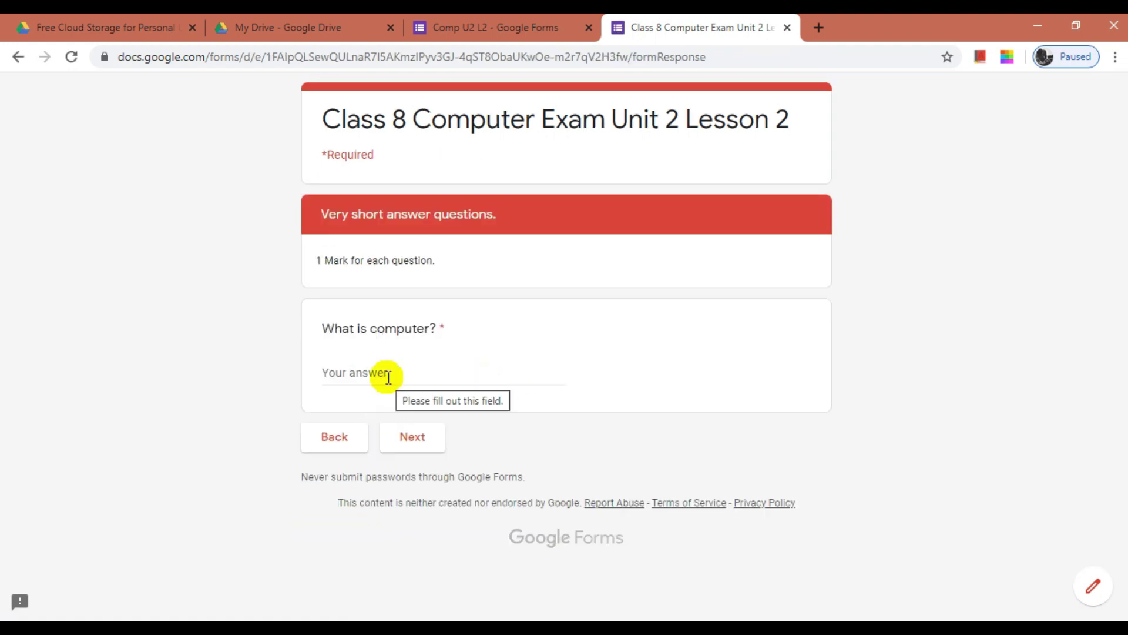
- Answer 'What is computer?' with 'Computer is an electronic machine.' and continue
{"action": "left_click", "coordinate": [388, 376]}
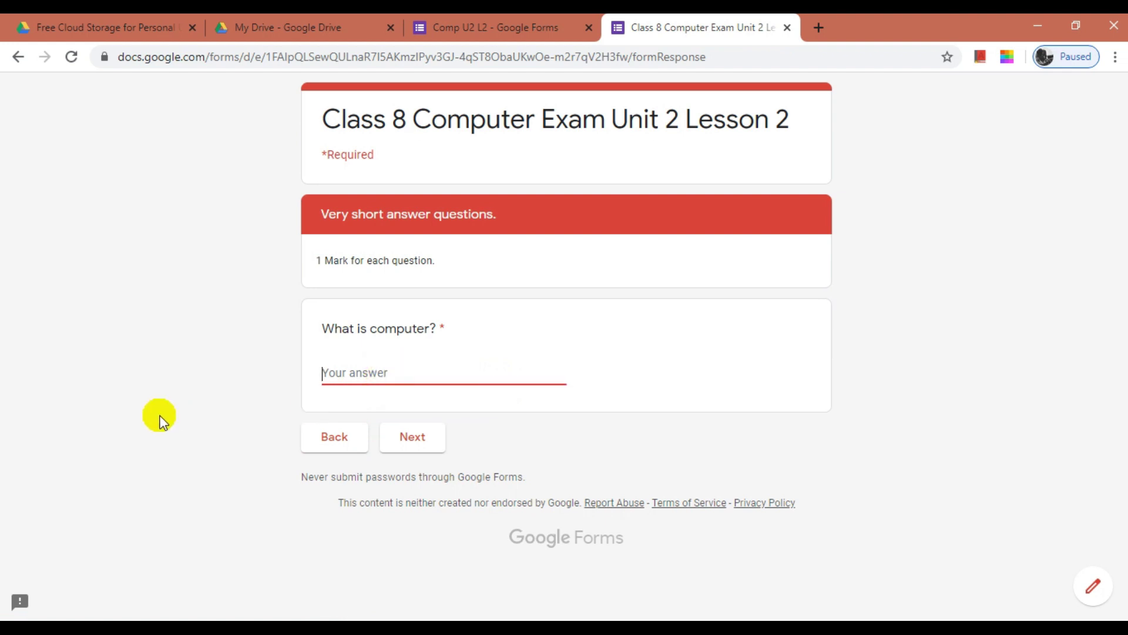
{"action": "type", "text": "Computer is an electron"}
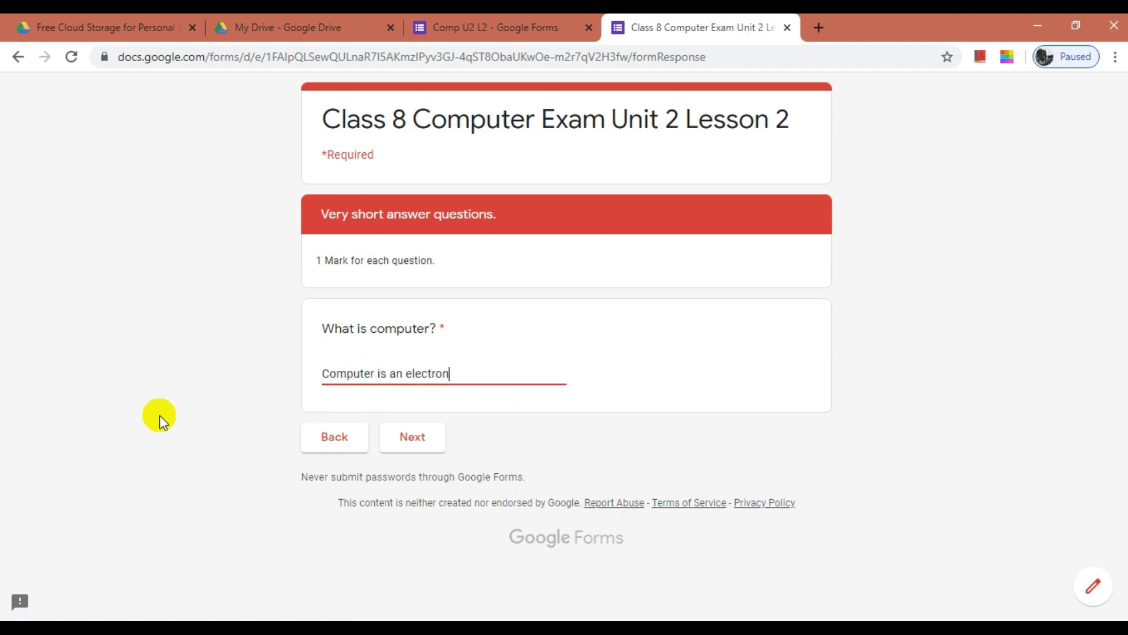
{"action": "type", "text": "ic machine."}
{"action": "left_click", "coordinate": [415, 438]}
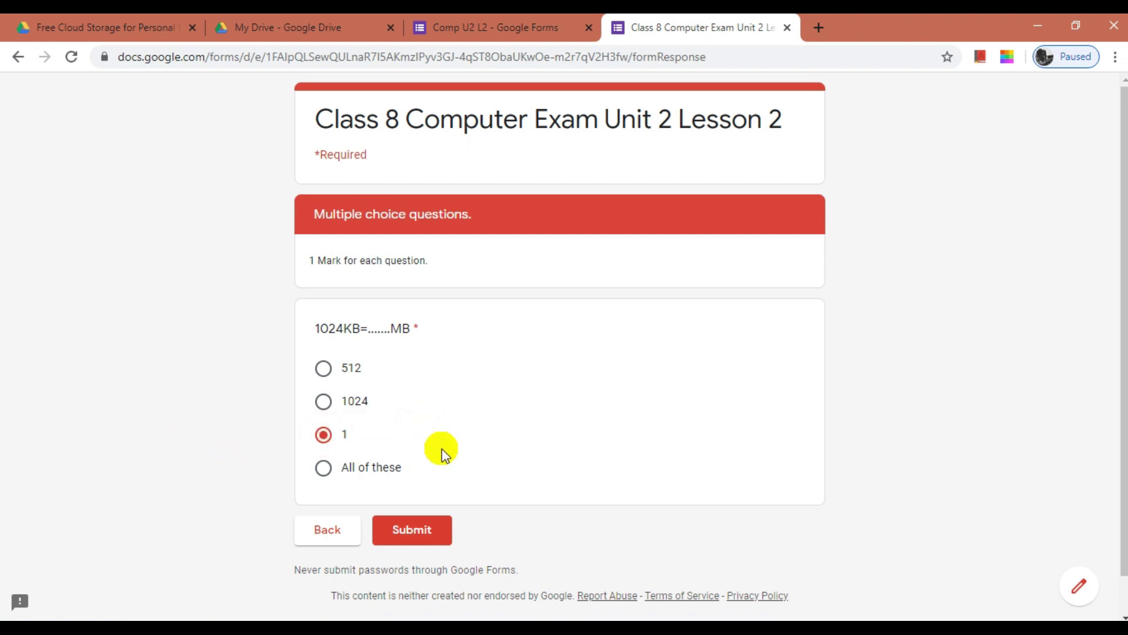
- Submit the test exam response, then close the preview to get back to the Comp U2 L2 editor
{"action": "left_click", "coordinate": [428, 528]}
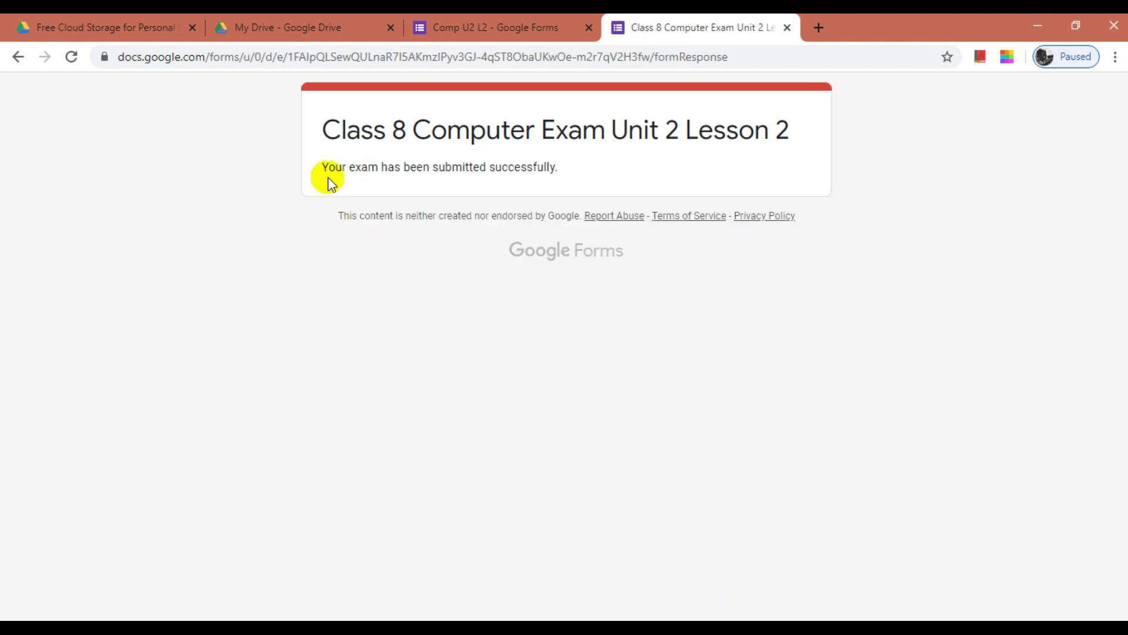
{"action": "left_click_drag", "start_coordinate": [321, 167], "coordinate": [570, 177]}
{"action": "left_click", "coordinate": [573, 176]}
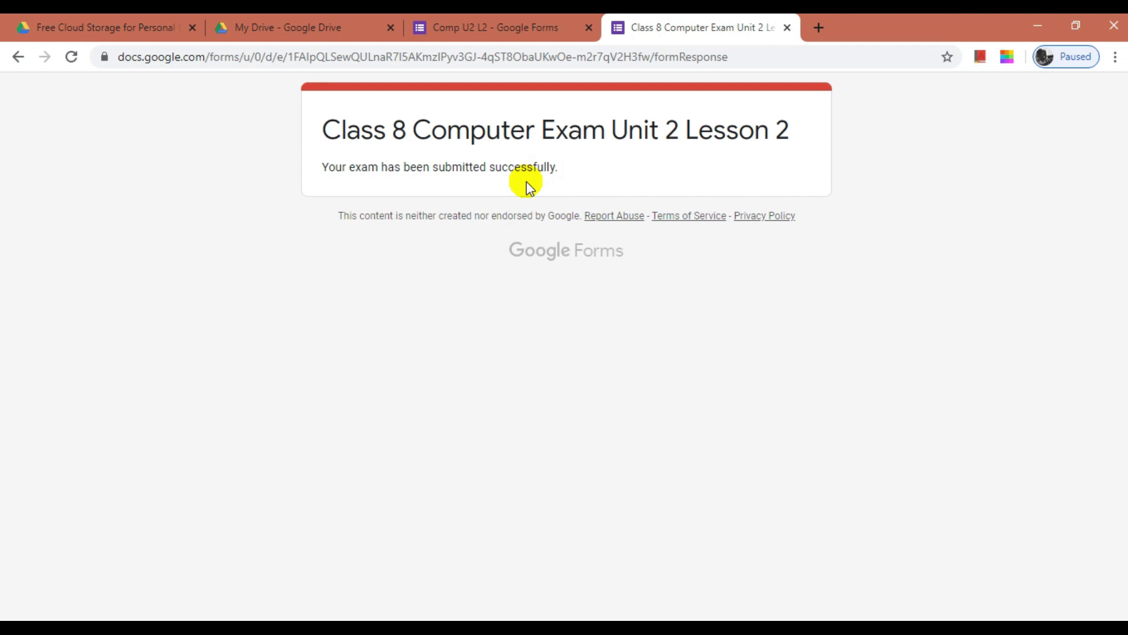
{"action": "left_click", "coordinate": [787, 28]}
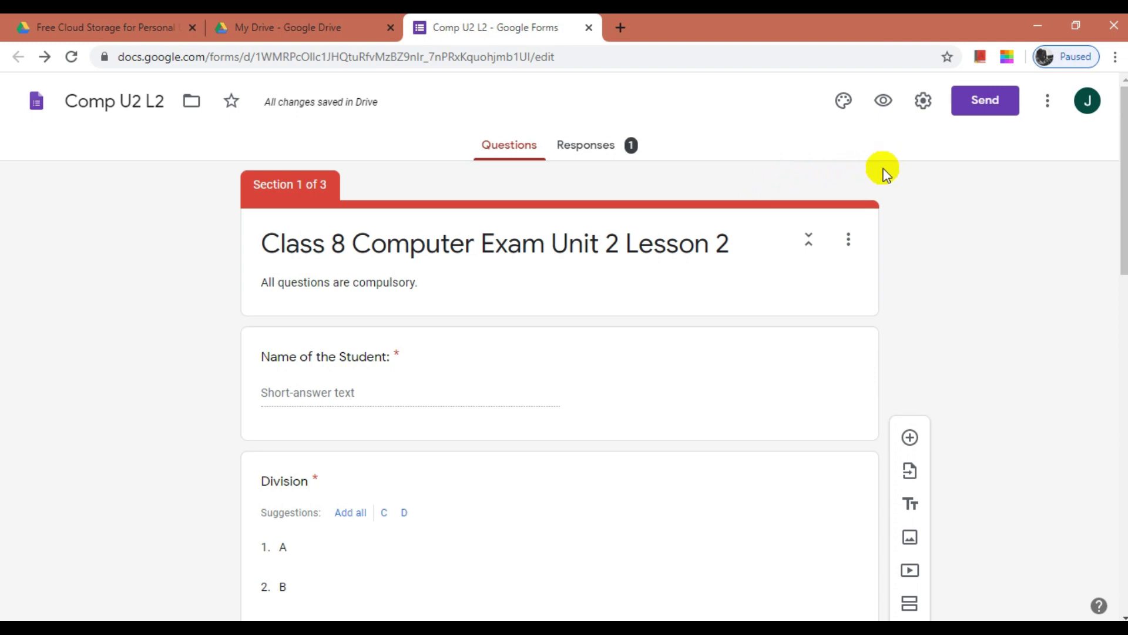
{"action": "left_click", "coordinate": [981, 104]}
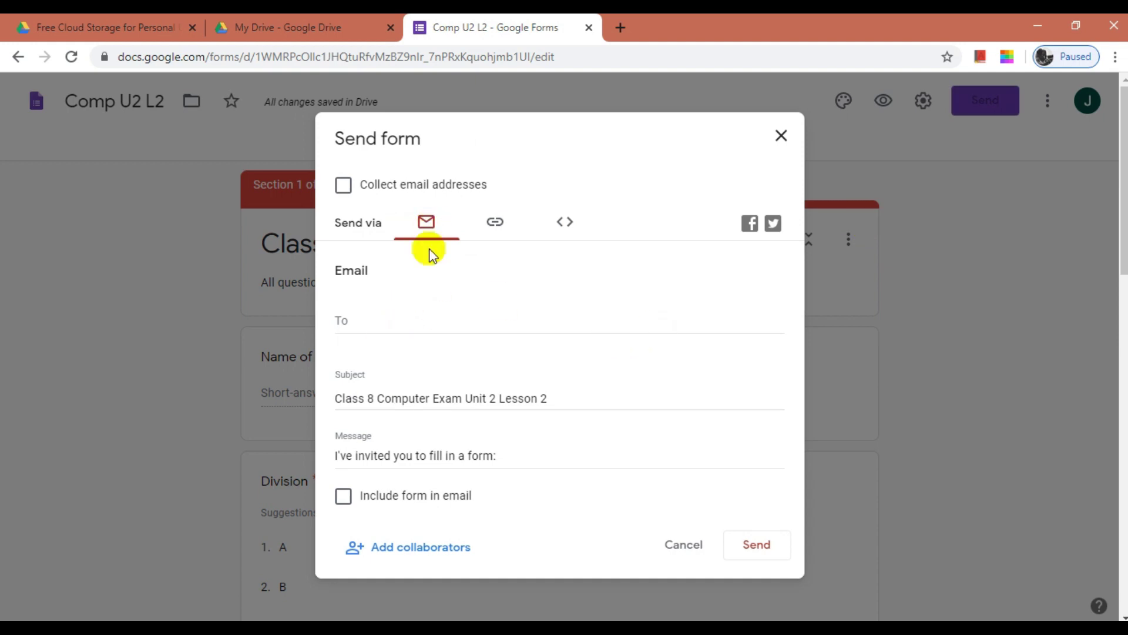
{"action": "left_click_drag", "start_coordinate": [340, 276], "coordinate": [394, 273]}
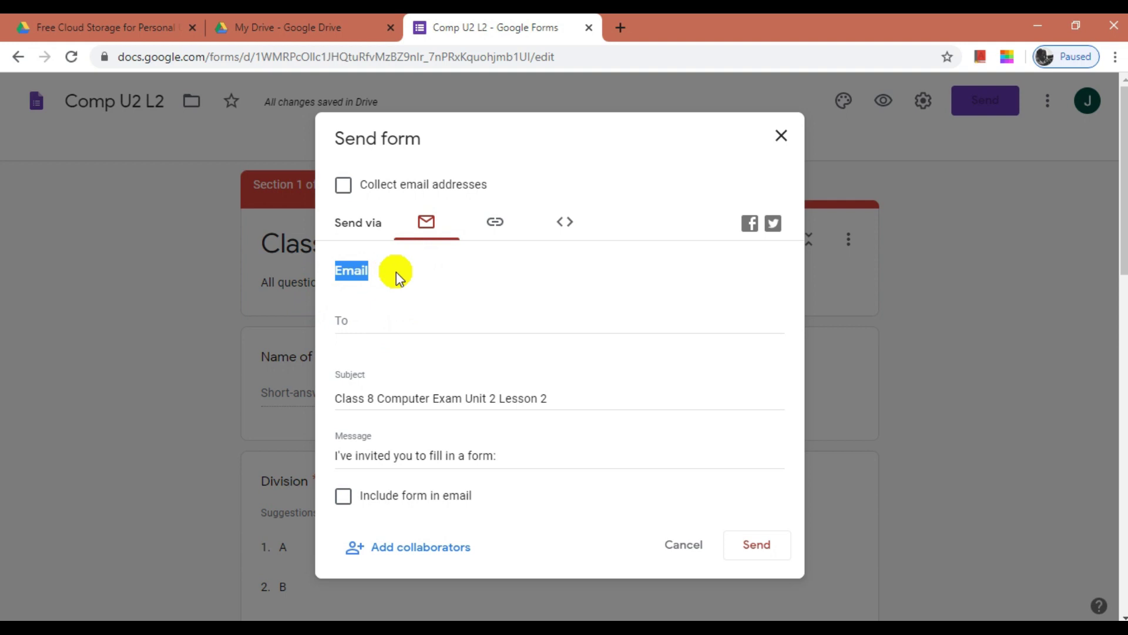
{"action": "left_click", "coordinate": [491, 222]}
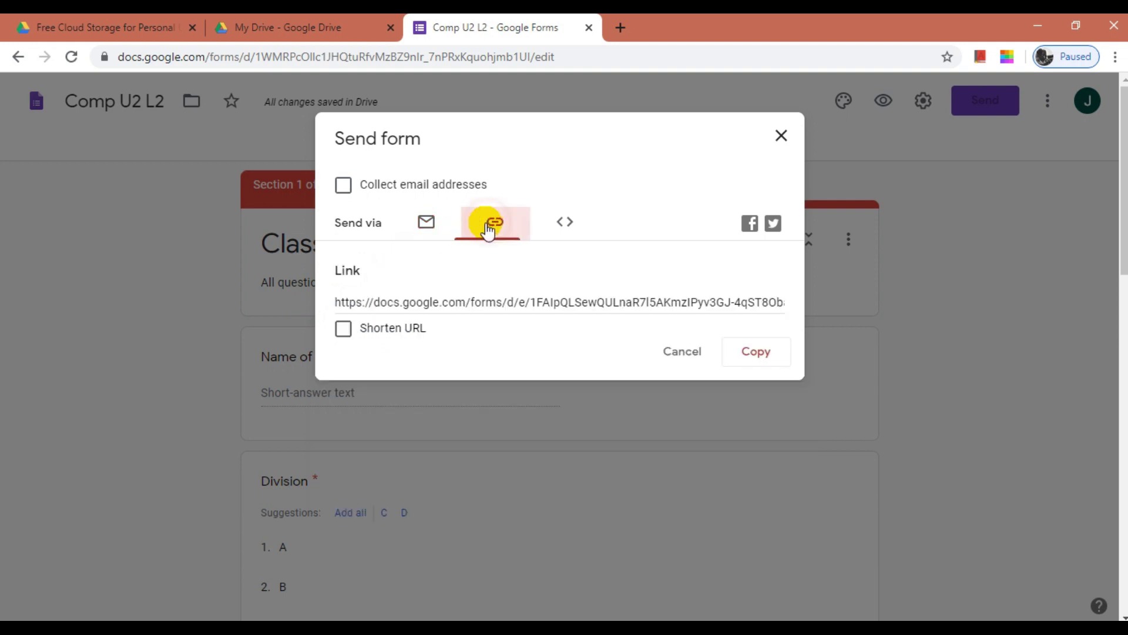
{"action": "left_click", "coordinate": [417, 303]}
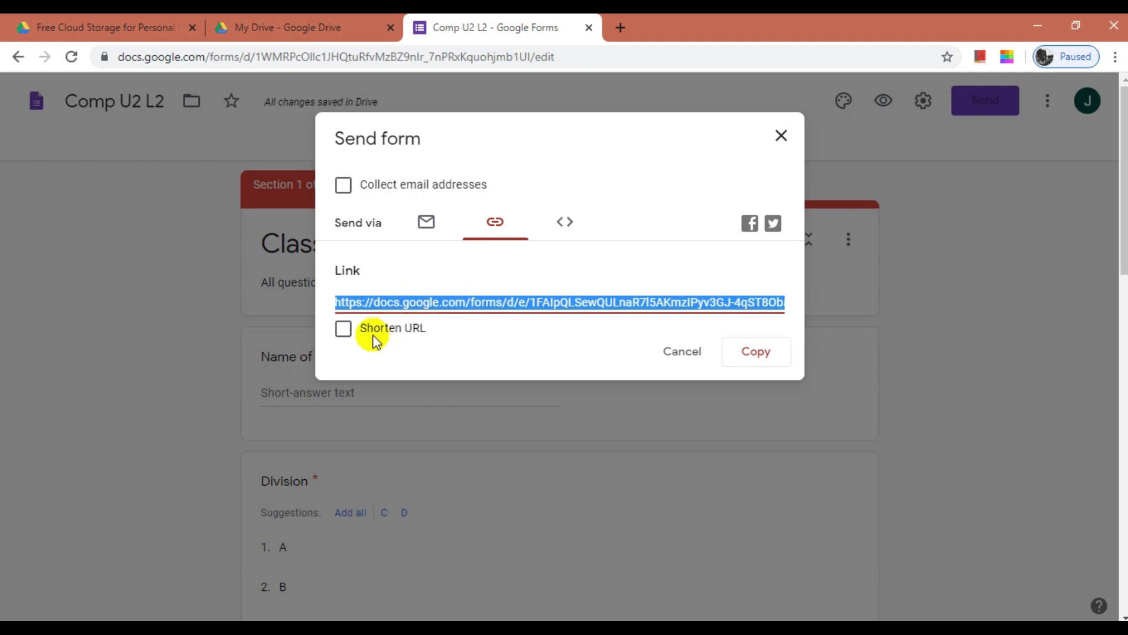
{"action": "left_click", "coordinate": [343, 331]}
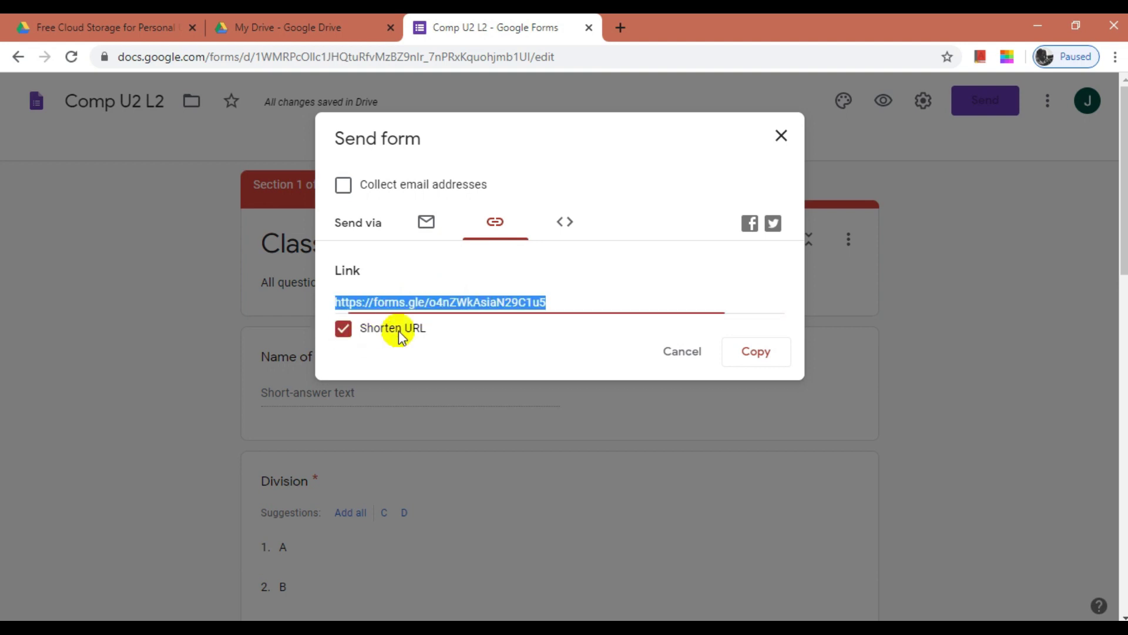
{"action": "left_click", "coordinate": [746, 354]}
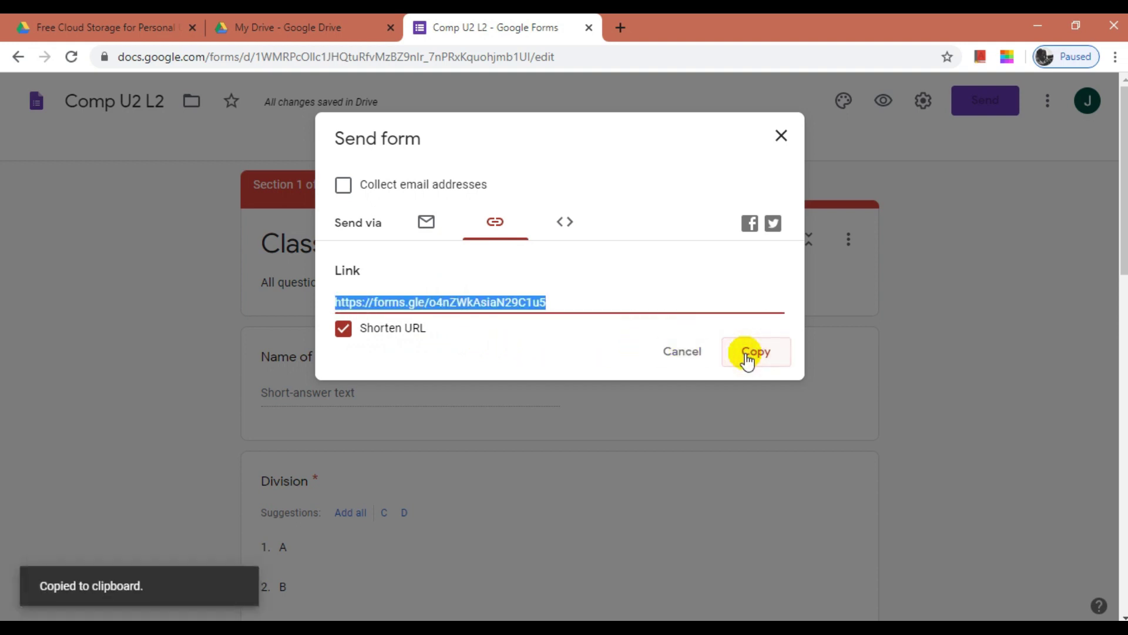
{"action": "left_click", "coordinate": [779, 136]}
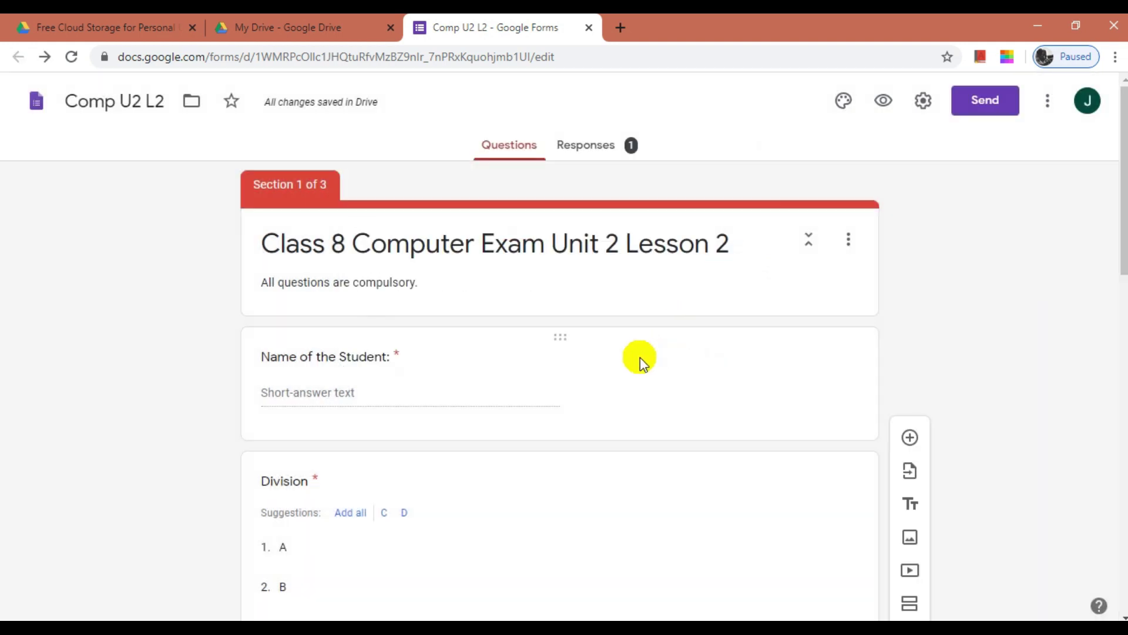
- Review the summary charts for the exam's four responses
{"action": "left_click", "coordinate": [584, 146]}
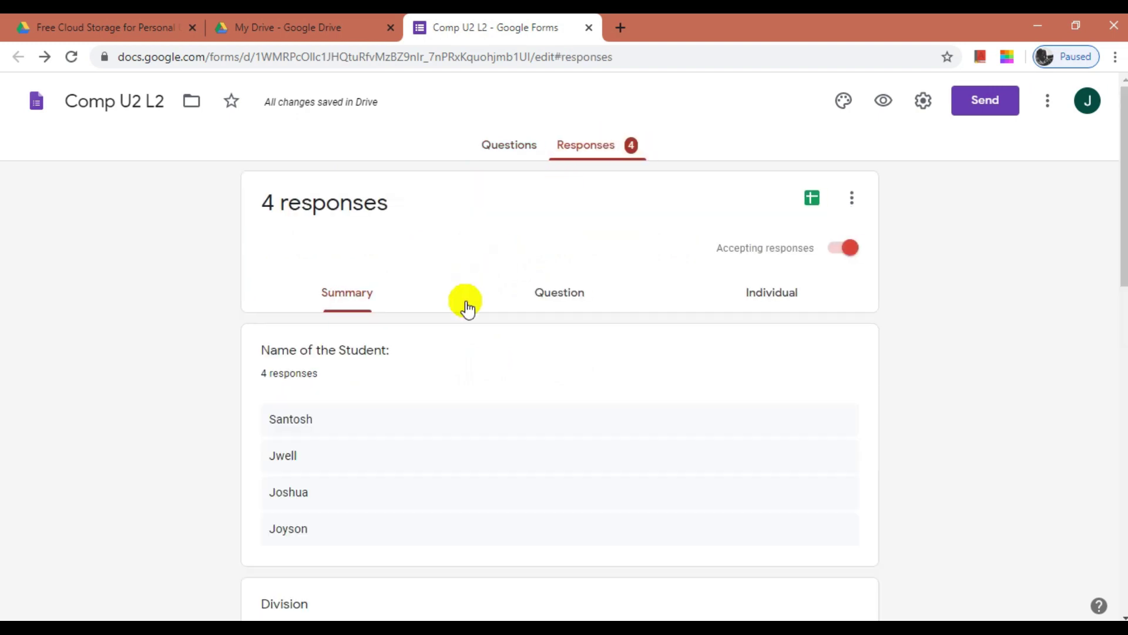
{"action": "scroll", "coordinate": [411, 311], "scroll_direction": "down", "scroll_amount": 1}
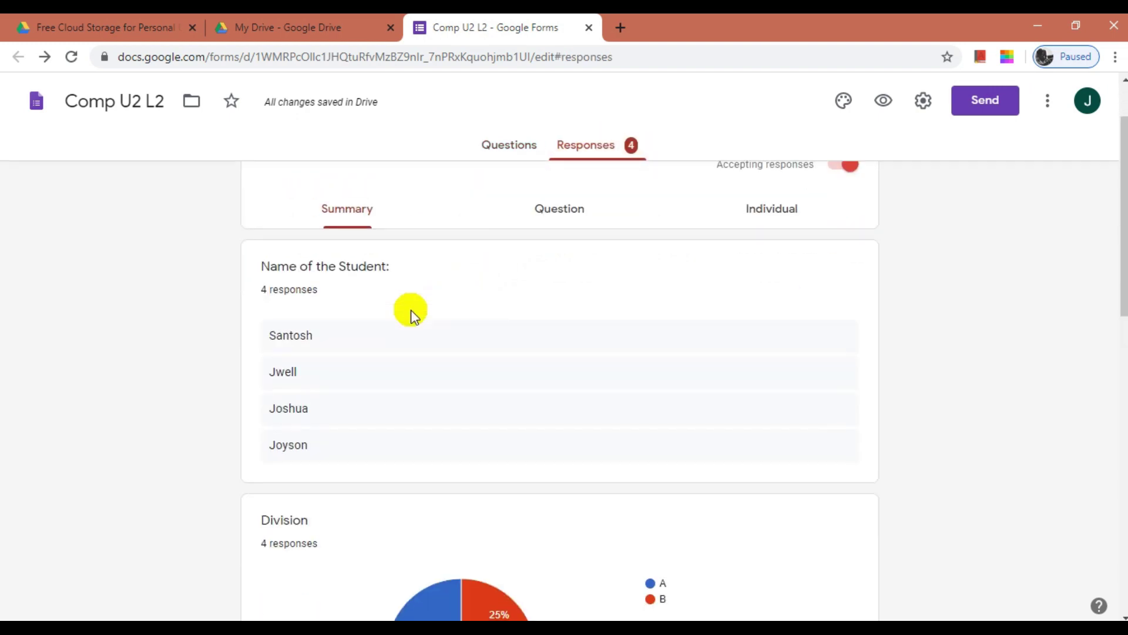
{"action": "scroll", "coordinate": [411, 312], "scroll_direction": "down", "scroll_amount": 2}
{"action": "scroll", "coordinate": [411, 312], "scroll_direction": "down", "scroll_amount": 10}
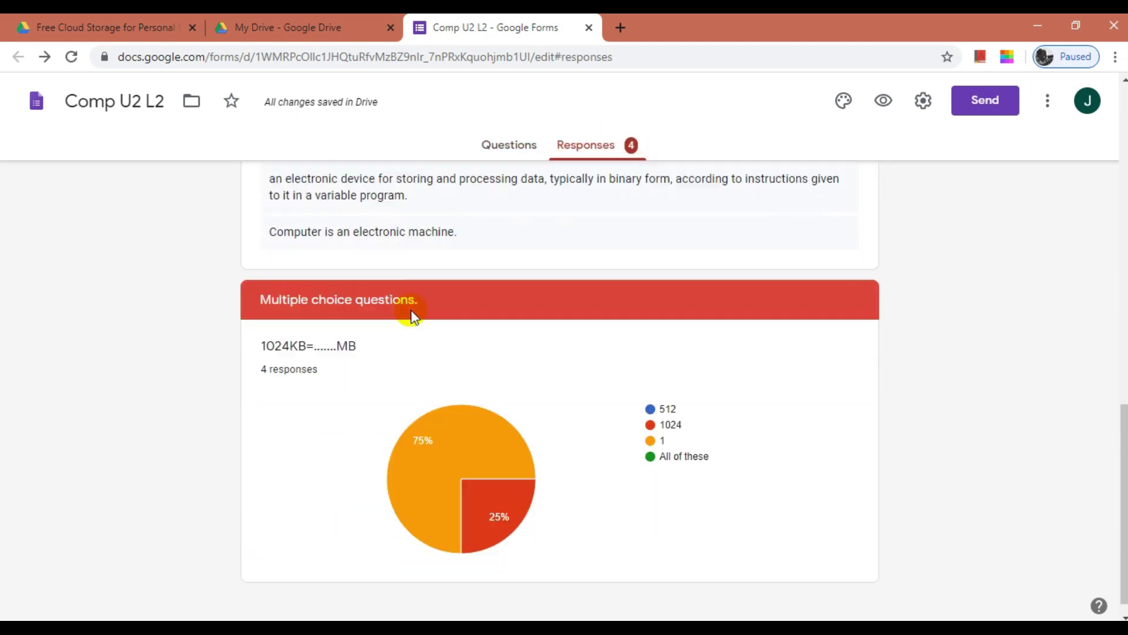
{"action": "scroll", "coordinate": [411, 318], "scroll_direction": "up", "scroll_amount": 10}
{"action": "mouse_move", "coordinate": [430, 405]}
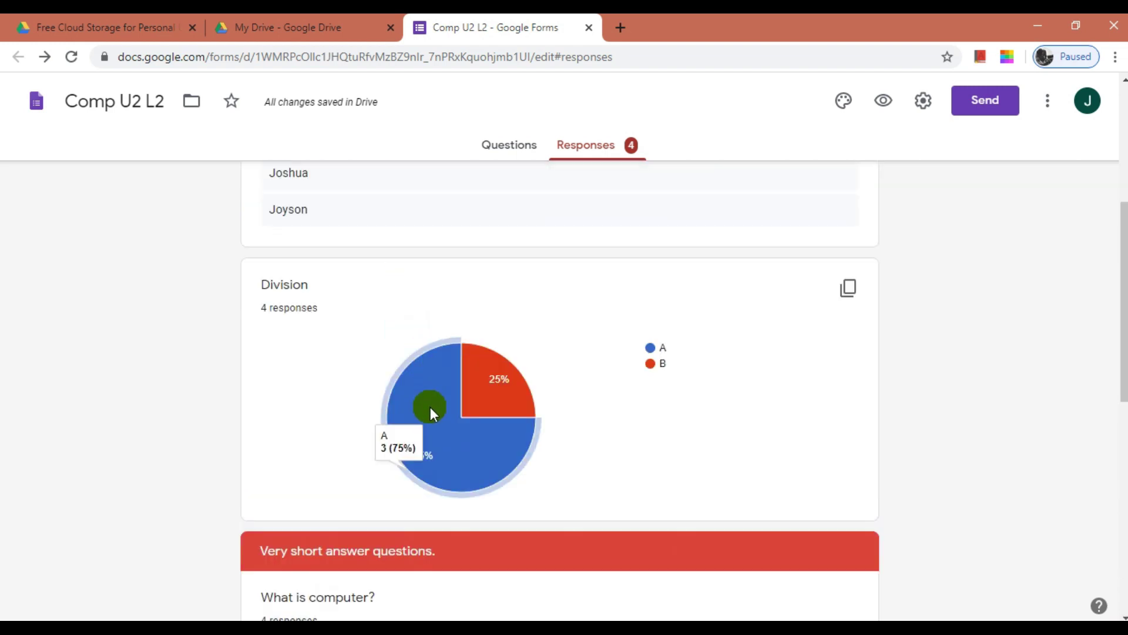
{"action": "mouse_move", "coordinate": [491, 388]}
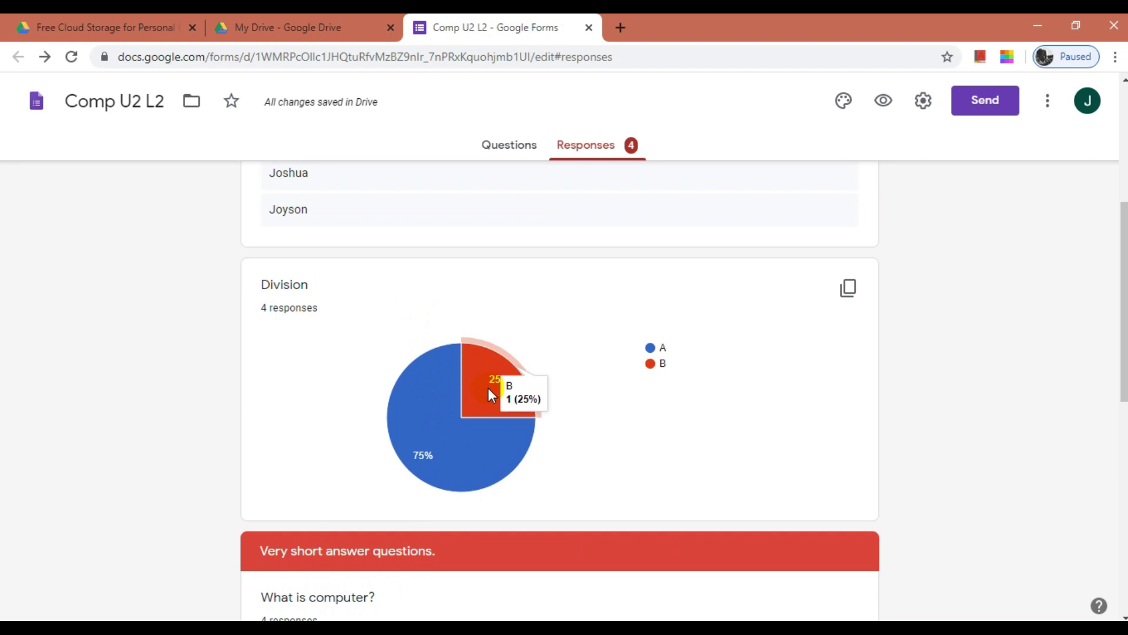
{"action": "scroll", "coordinate": [491, 385], "scroll_direction": "up", "scroll_amount": 5}
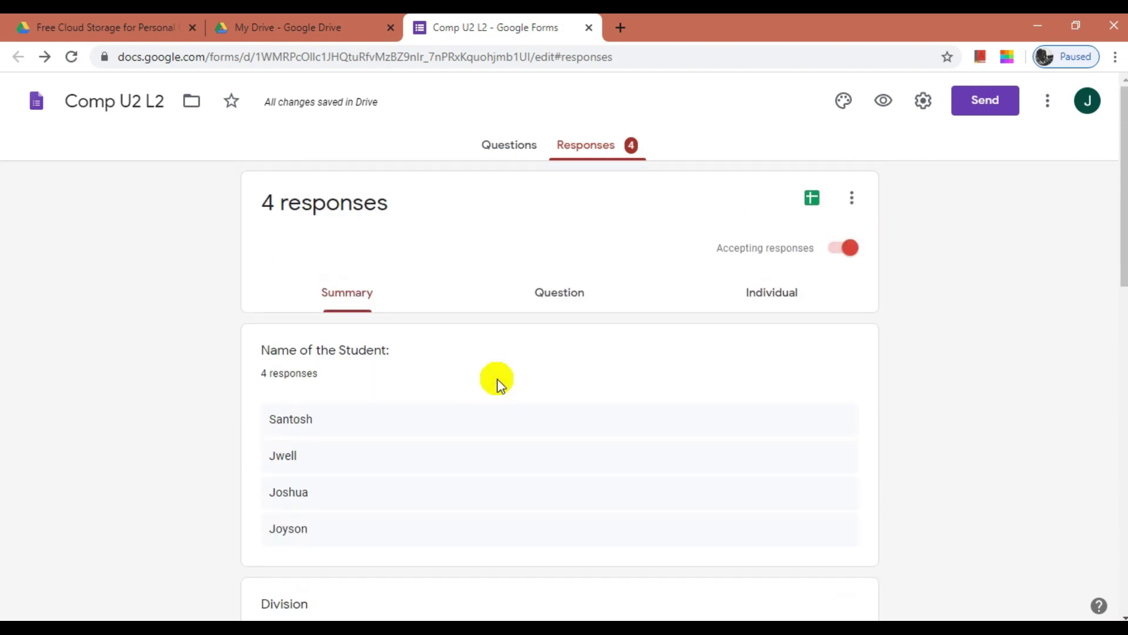
- Go through answers per question, past Division, up to 'What is computer?' (question 3 of 4)
{"action": "left_click", "coordinate": [551, 300]}
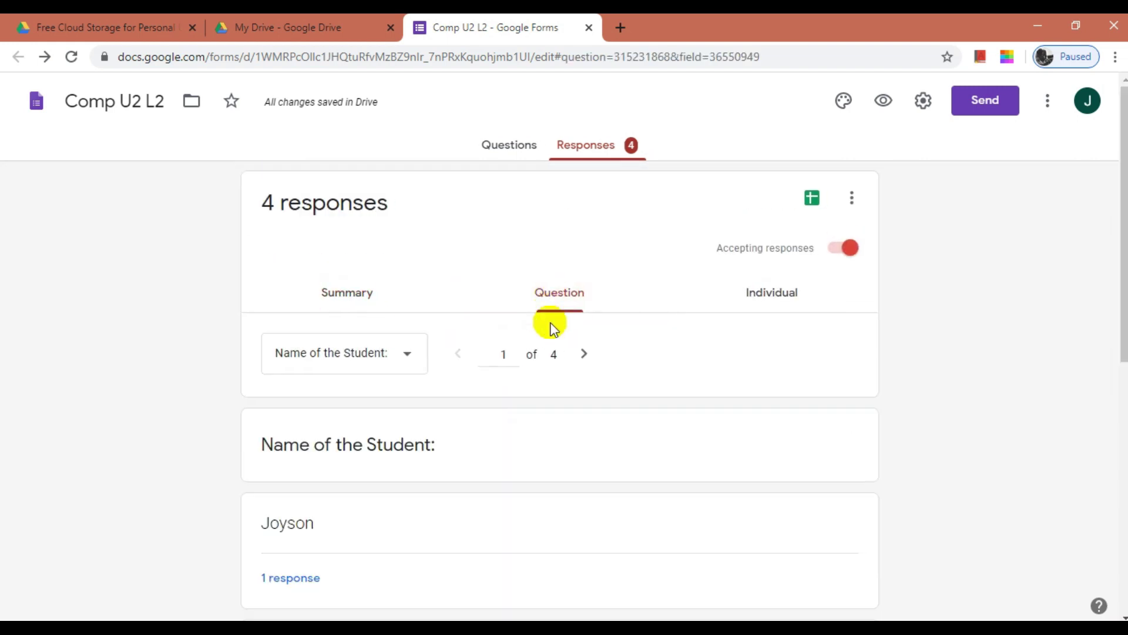
{"action": "scroll", "coordinate": [527, 394], "scroll_direction": "down", "scroll_amount": 5}
{"action": "scroll", "coordinate": [528, 393], "scroll_direction": "up", "scroll_amount": 5}
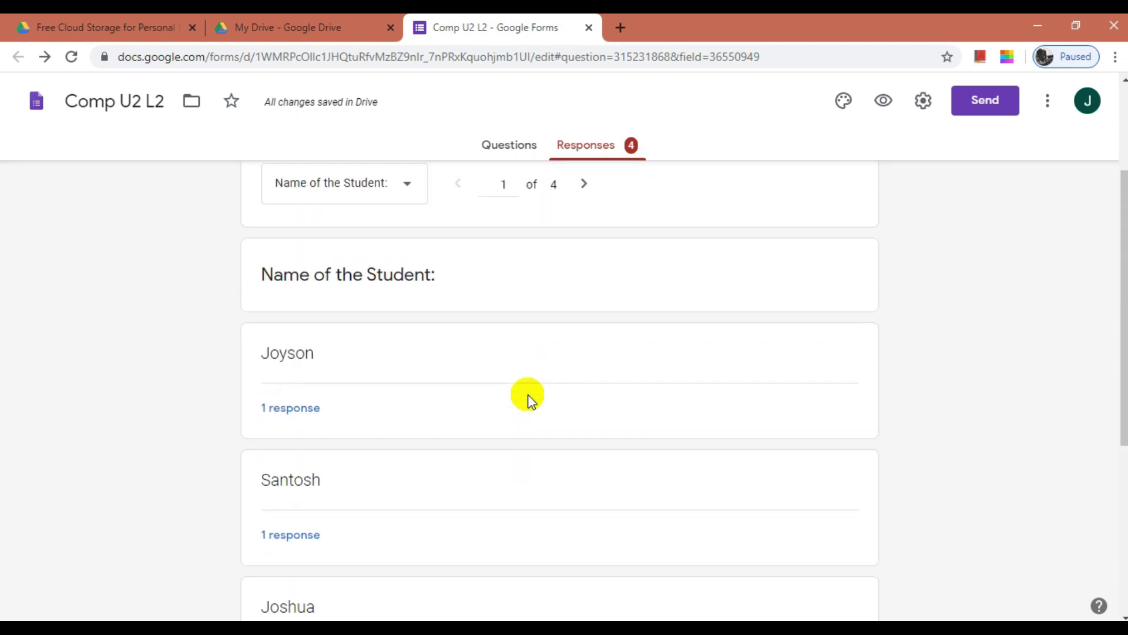
{"action": "left_click", "coordinate": [584, 354]}
{"action": "scroll", "coordinate": [559, 395], "scroll_direction": "down", "scroll_amount": 4}
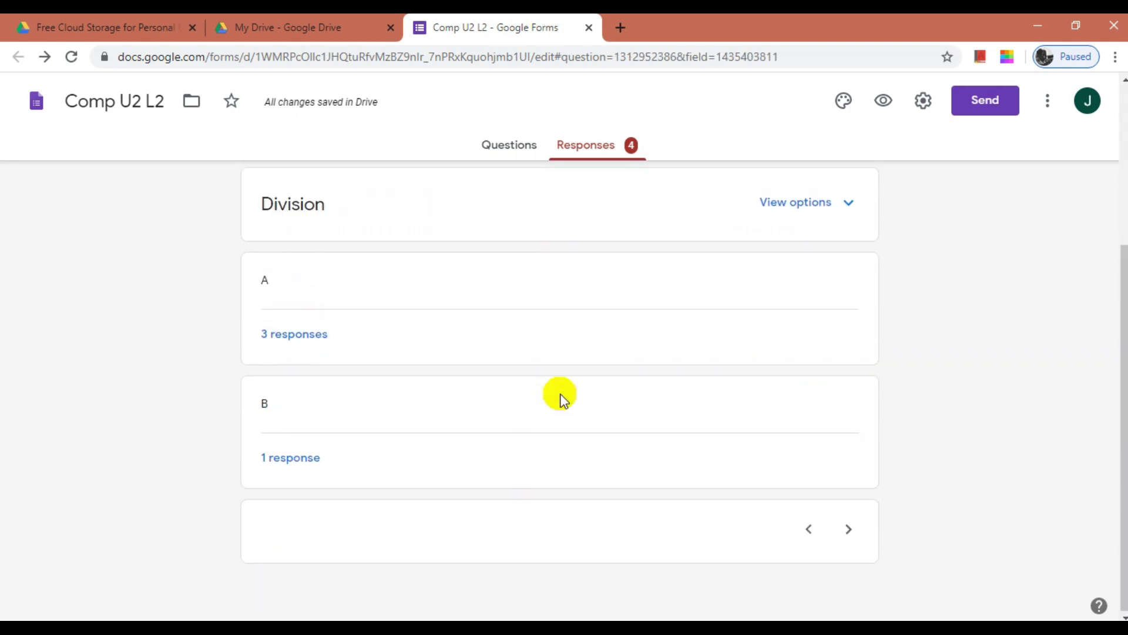
{"action": "scroll", "coordinate": [559, 395], "scroll_direction": "up", "scroll_amount": 4}
{"action": "left_click", "coordinate": [582, 370]}
{"action": "scroll", "coordinate": [530, 440], "scroll_direction": "down", "scroll_amount": 5}
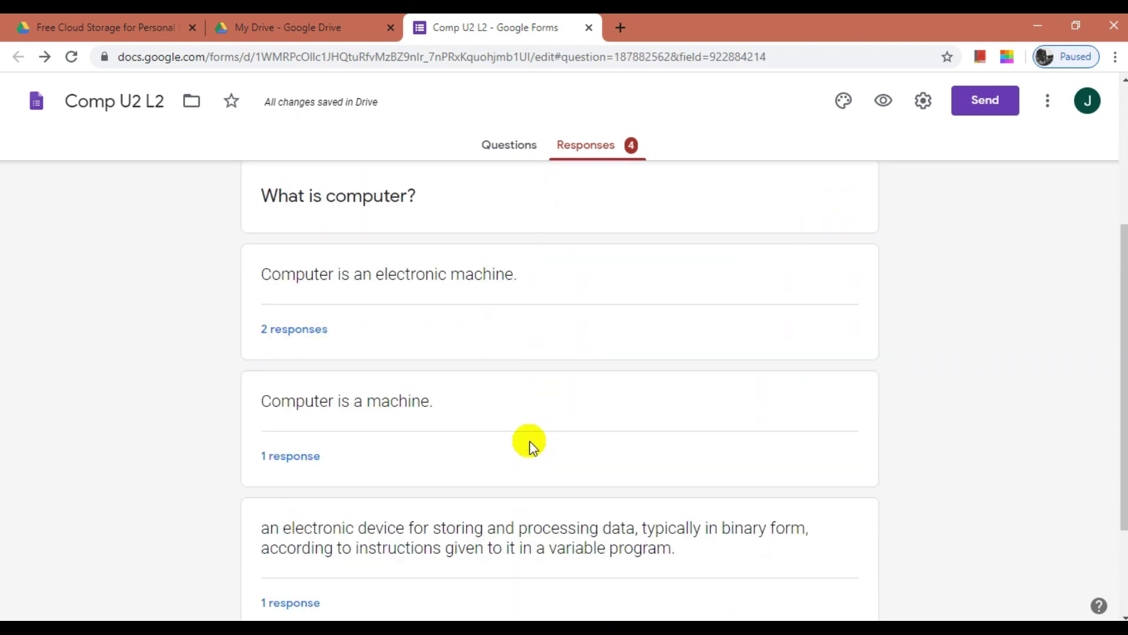
{"action": "scroll", "coordinate": [530, 444], "scroll_direction": "up", "scroll_amount": 3}
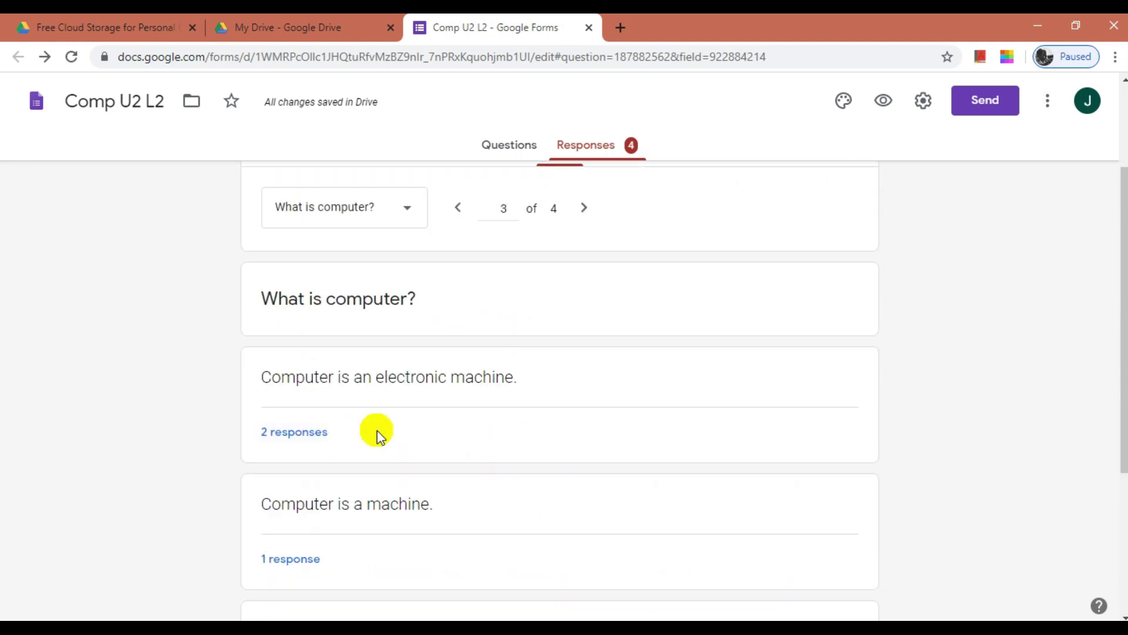
{"action": "scroll", "coordinate": [589, 400], "scroll_direction": "up", "scroll_amount": 3}
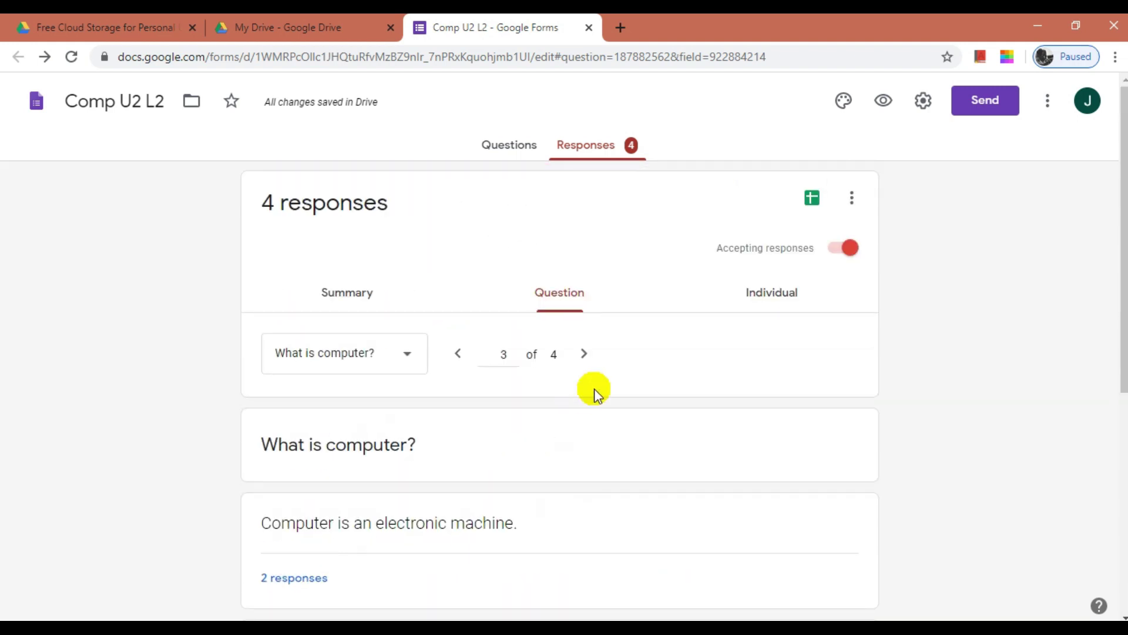
- Read individual response 1, then move on to response 2 of 4
{"action": "left_click", "coordinate": [763, 296]}
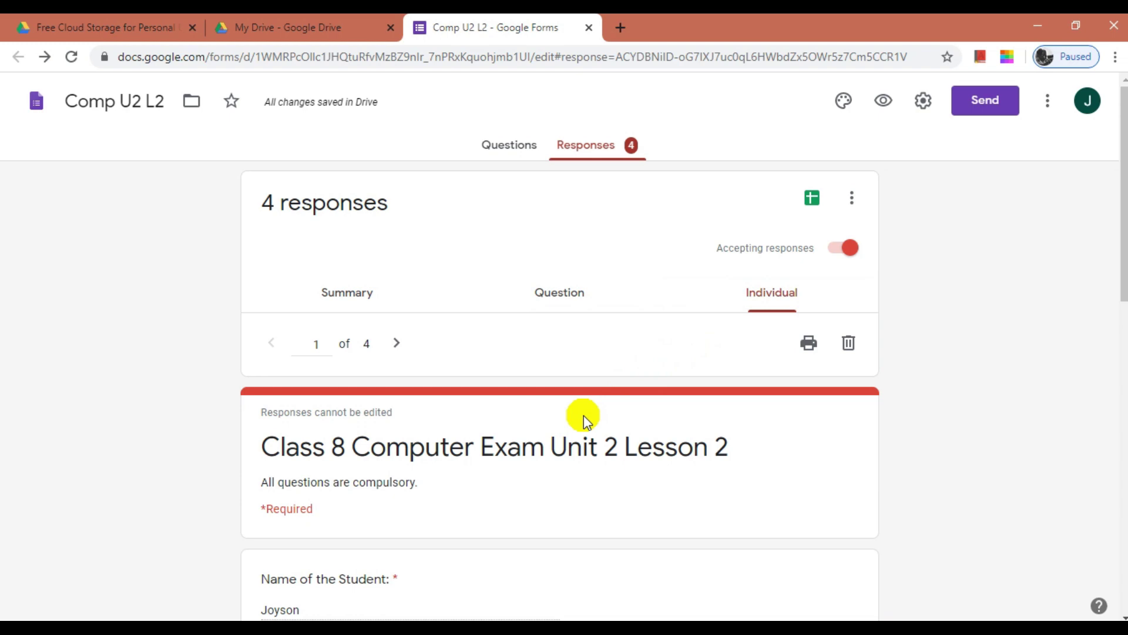
{"action": "scroll", "coordinate": [583, 419], "scroll_direction": "down", "scroll_amount": 10}
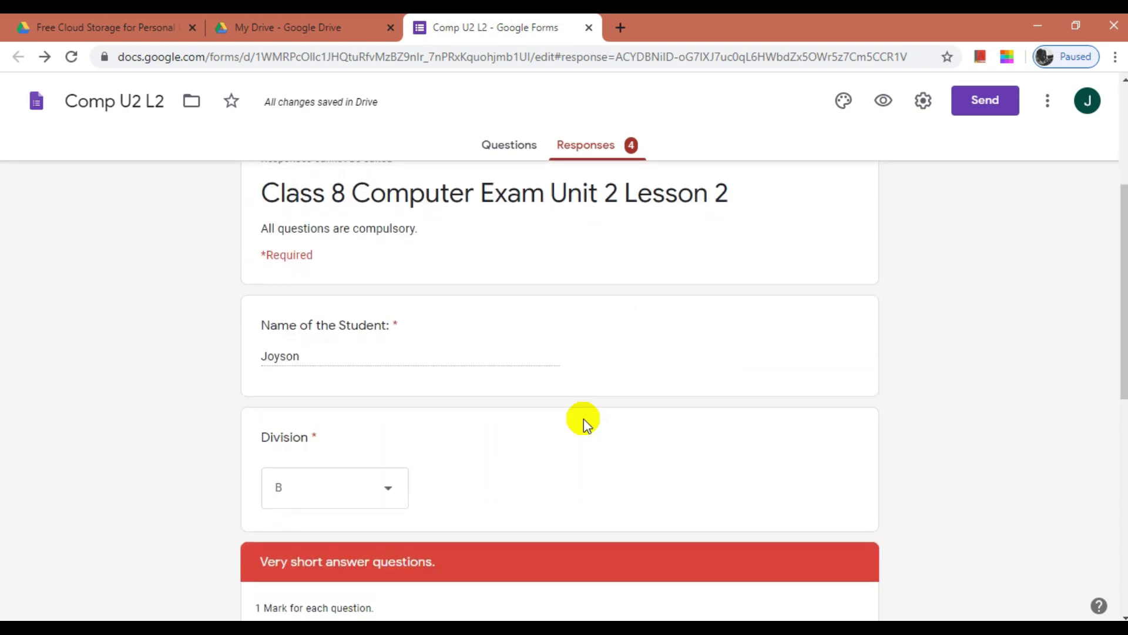
{"action": "scroll", "coordinate": [583, 418], "scroll_direction": "down", "scroll_amount": 4}
{"action": "scroll", "coordinate": [582, 419], "scroll_direction": "up", "scroll_amount": 14}
{"action": "left_click", "coordinate": [396, 343]}
{"action": "scroll", "coordinate": [542, 454], "scroll_direction": "down", "scroll_amount": 10}
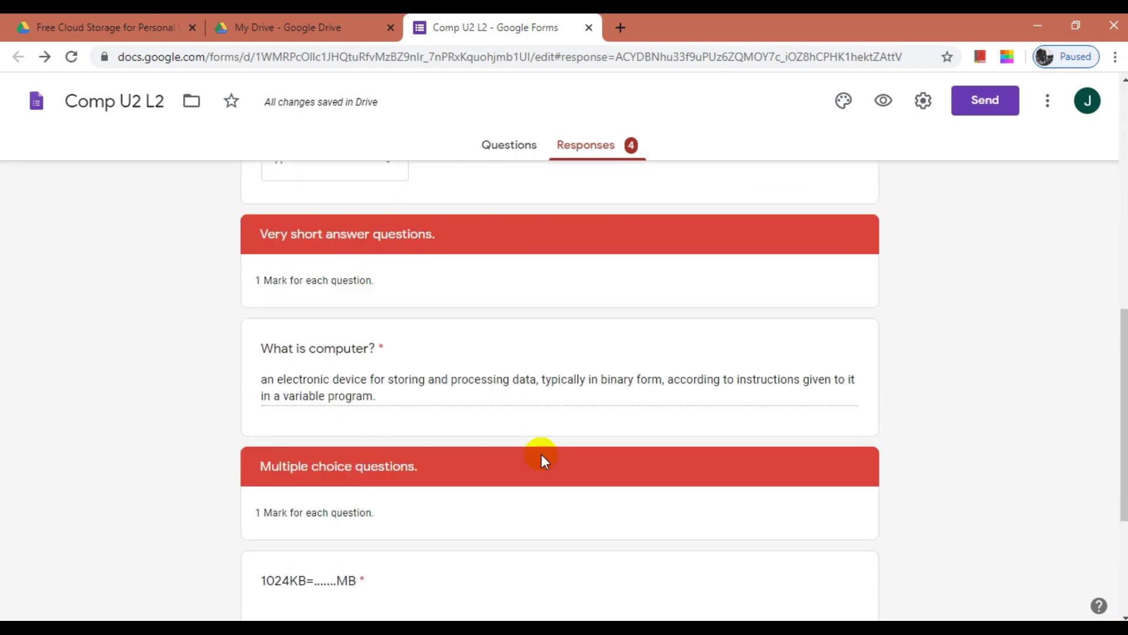
{"action": "scroll", "coordinate": [541, 454], "scroll_direction": "down", "scroll_amount": 4}
{"action": "scroll", "coordinate": [541, 456], "scroll_direction": "up", "scroll_amount": 14}
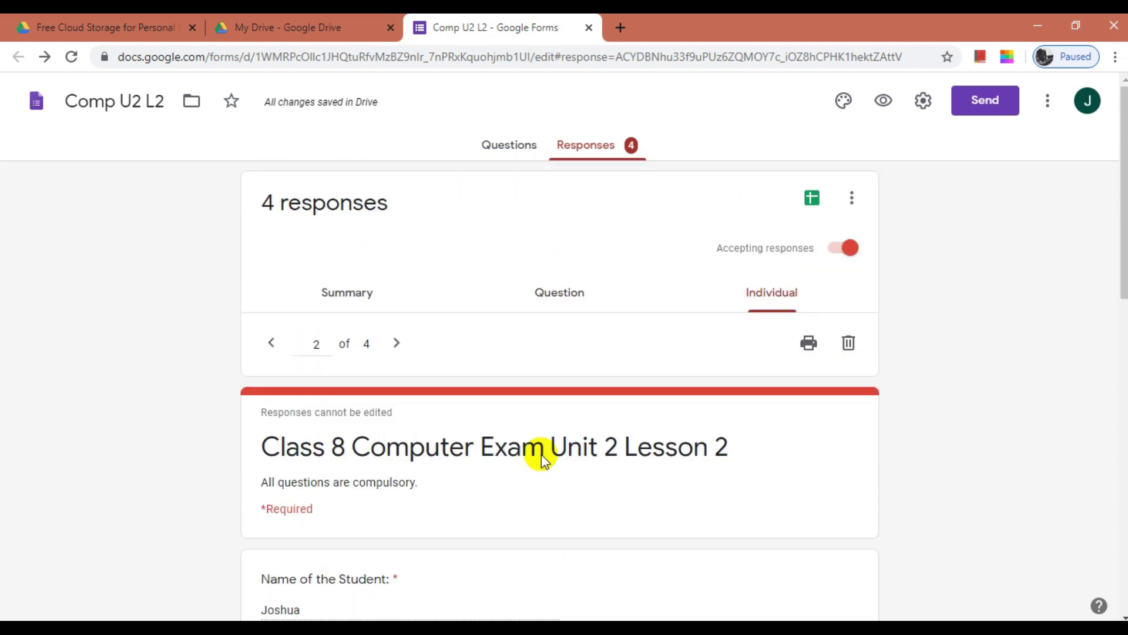
- Create the linked spreadsheet 'Comp U2 L2 (Responses)' and inspect its Timestamp and name columns
{"action": "left_click", "coordinate": [812, 200]}
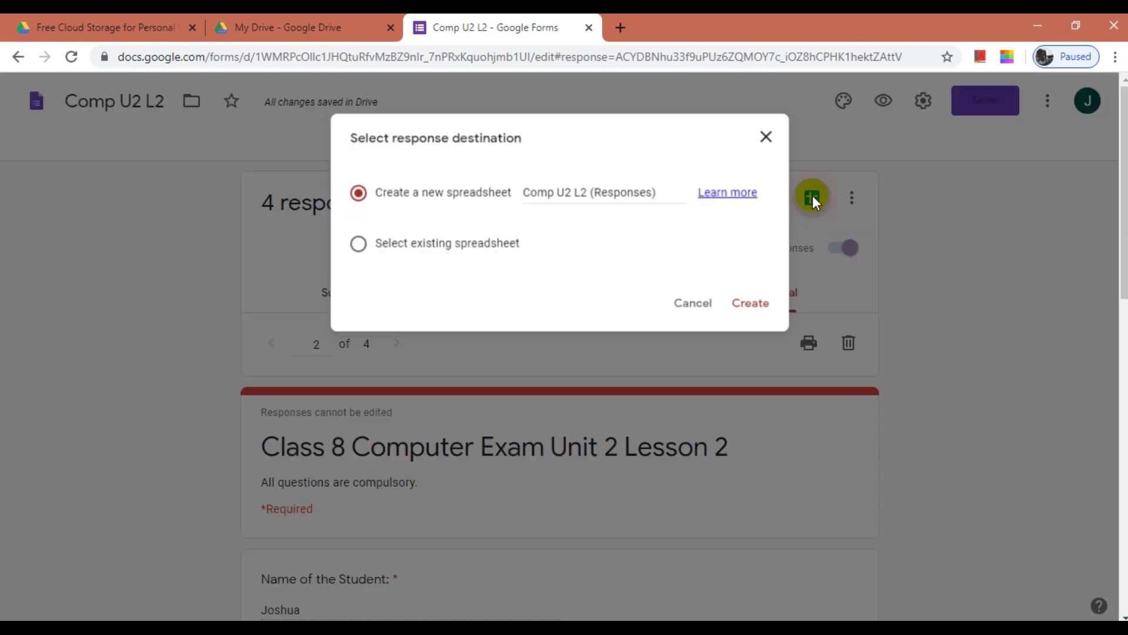
{"action": "left_click", "coordinate": [747, 310]}
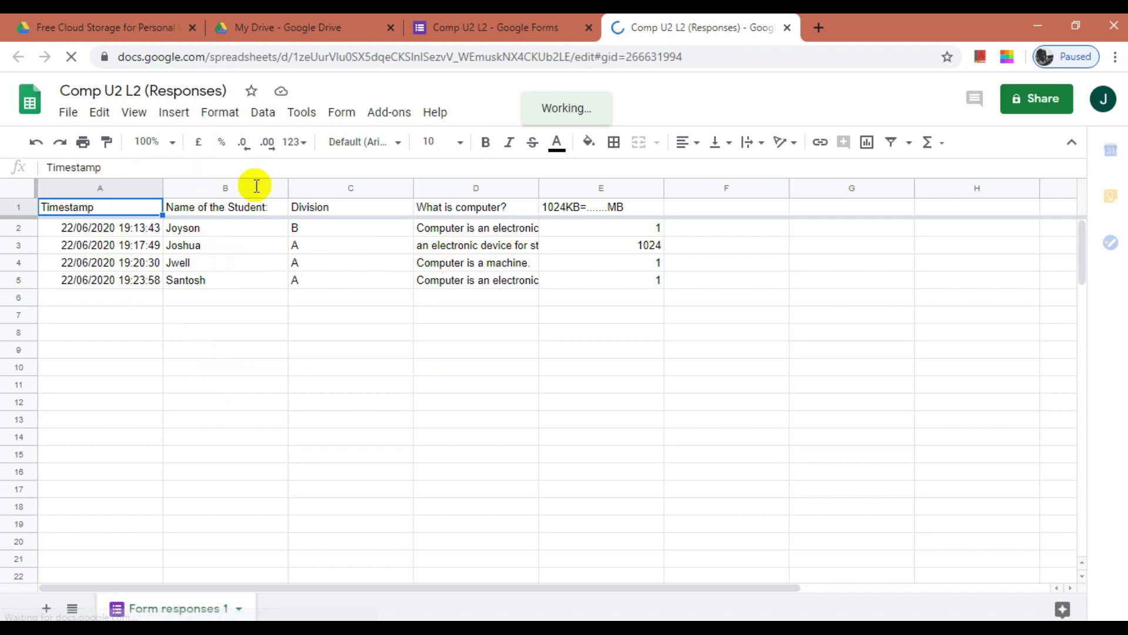
{"action": "left_click", "coordinate": [118, 189]}
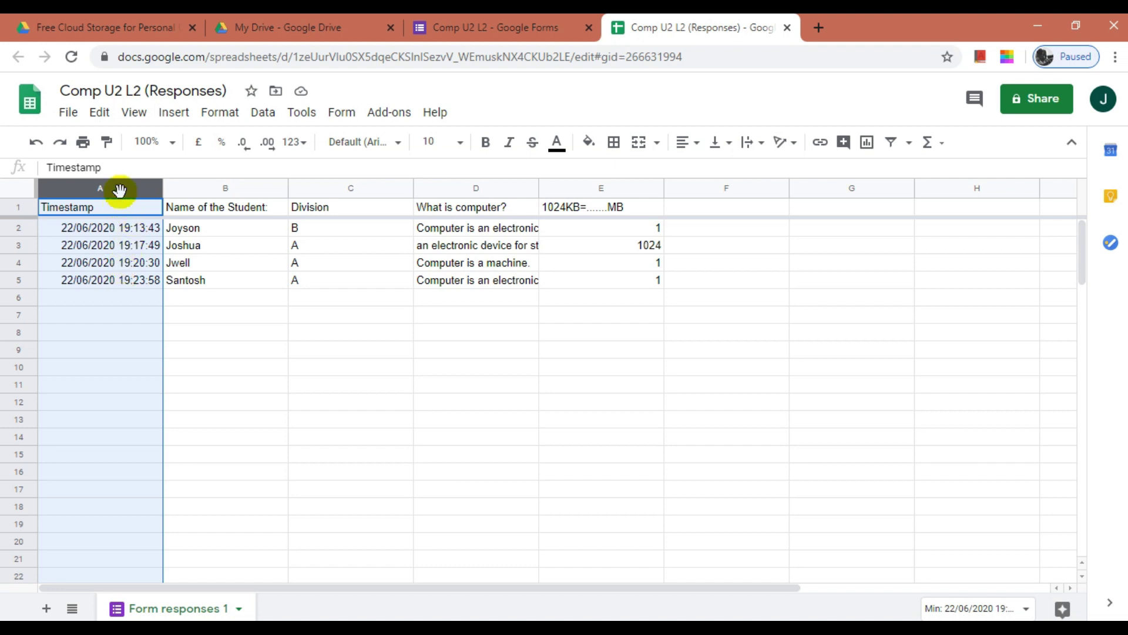
{"action": "left_click", "coordinate": [118, 245]}
{"action": "left_click", "coordinate": [191, 239]}
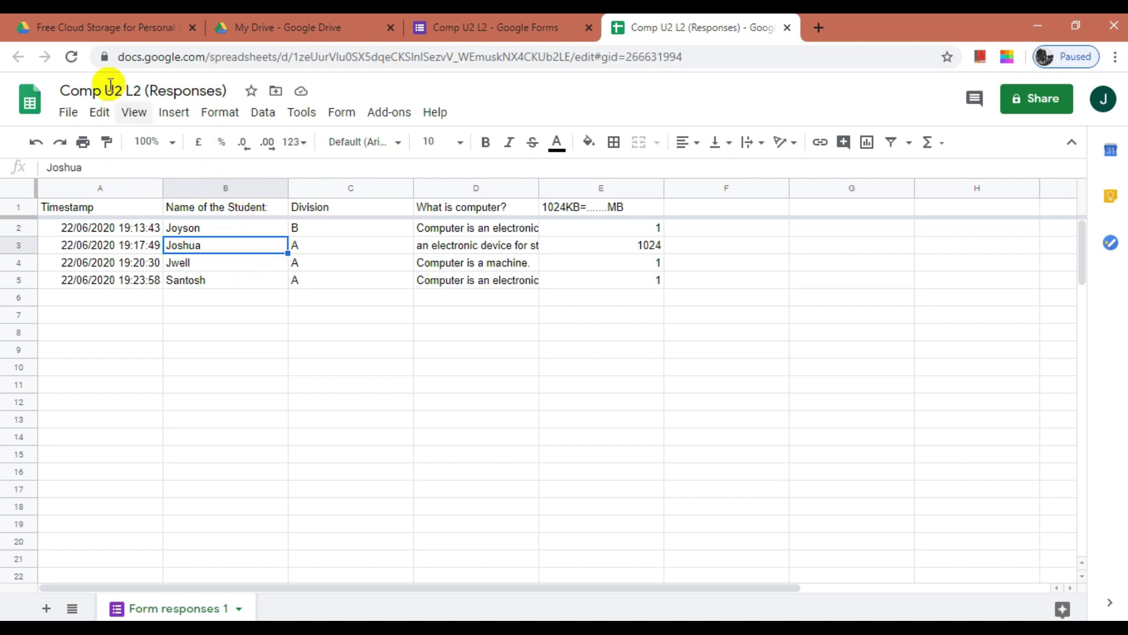
- Look at the File > Download export choices, then close them without exporting
{"action": "left_click", "coordinate": [72, 112]}
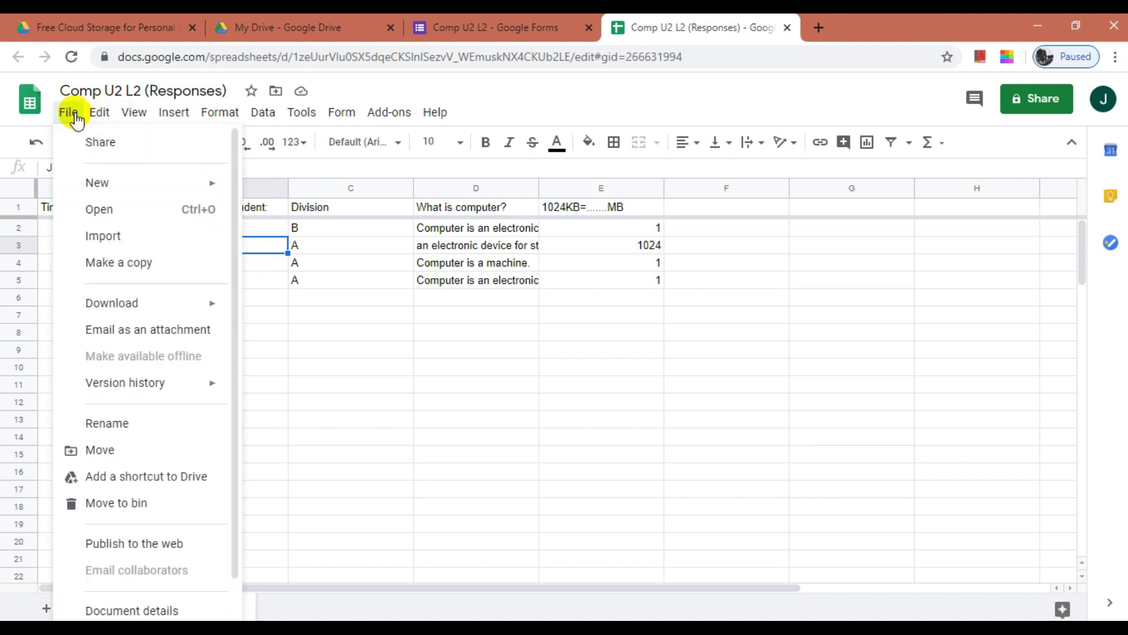
{"action": "mouse_move", "coordinate": [180, 313]}
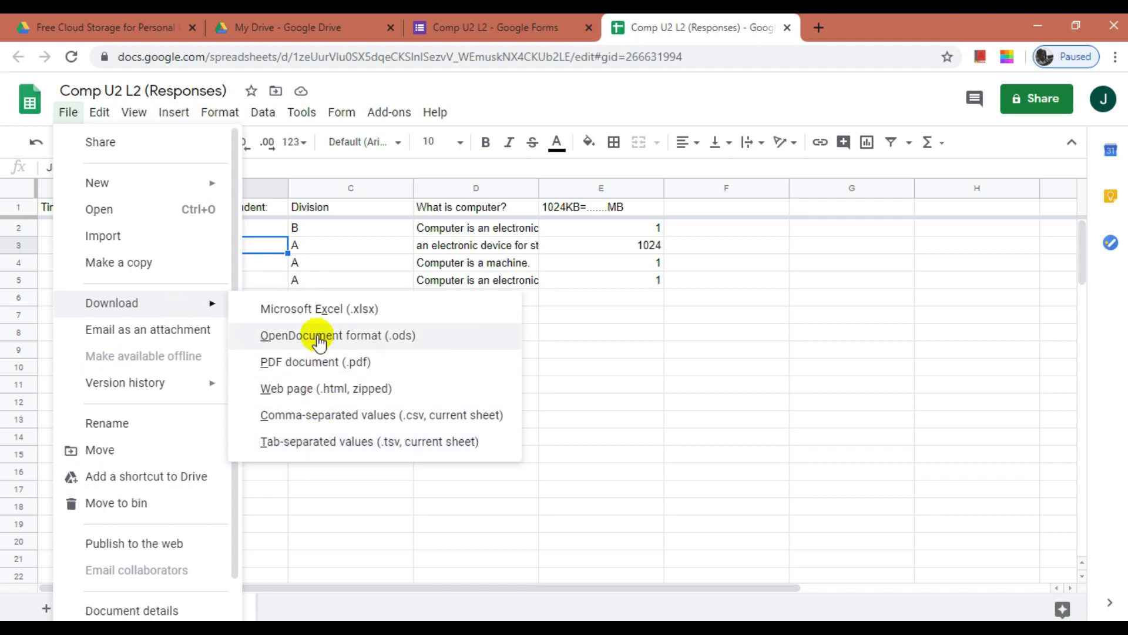
{"action": "left_click", "coordinate": [562, 297]}
- Return to the exam's Responses tab and bring up the more-options menu for all responses
{"action": "left_click", "coordinate": [478, 26]}
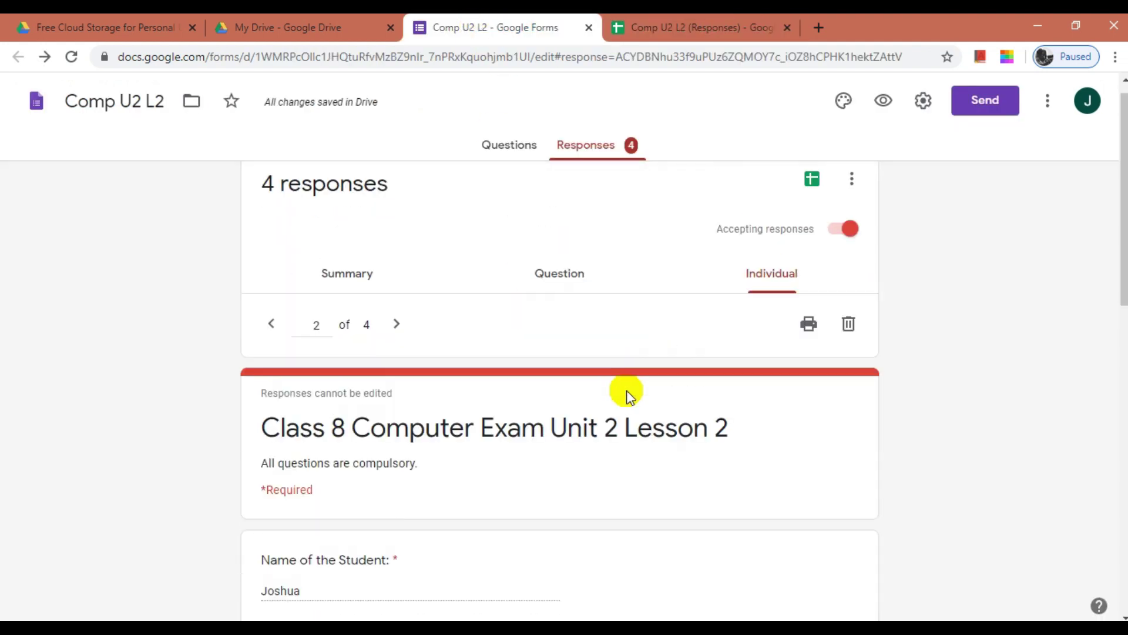
{"action": "scroll", "coordinate": [605, 446], "scroll_direction": "down", "scroll_amount": 6}
{"action": "scroll", "coordinate": [609, 455], "scroll_direction": "down", "scroll_amount": 2}
{"action": "scroll", "coordinate": [609, 455], "scroll_direction": "up", "scroll_amount": 1}
{"action": "scroll", "coordinate": [609, 453], "scroll_direction": "up", "scroll_amount": 7}
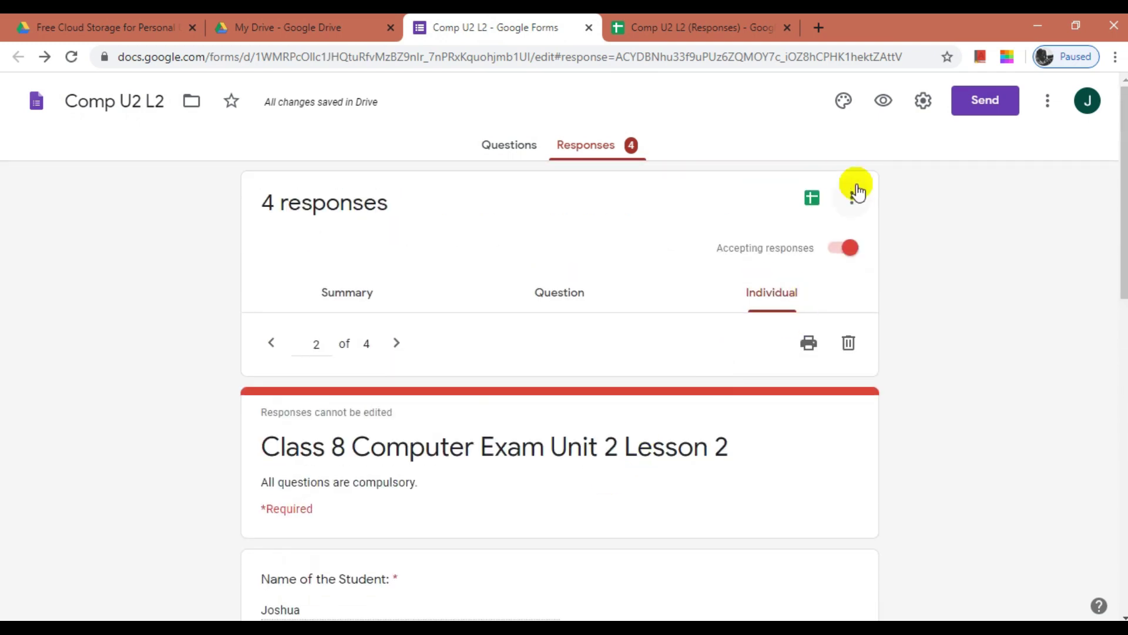
{"action": "left_click", "coordinate": [852, 206]}
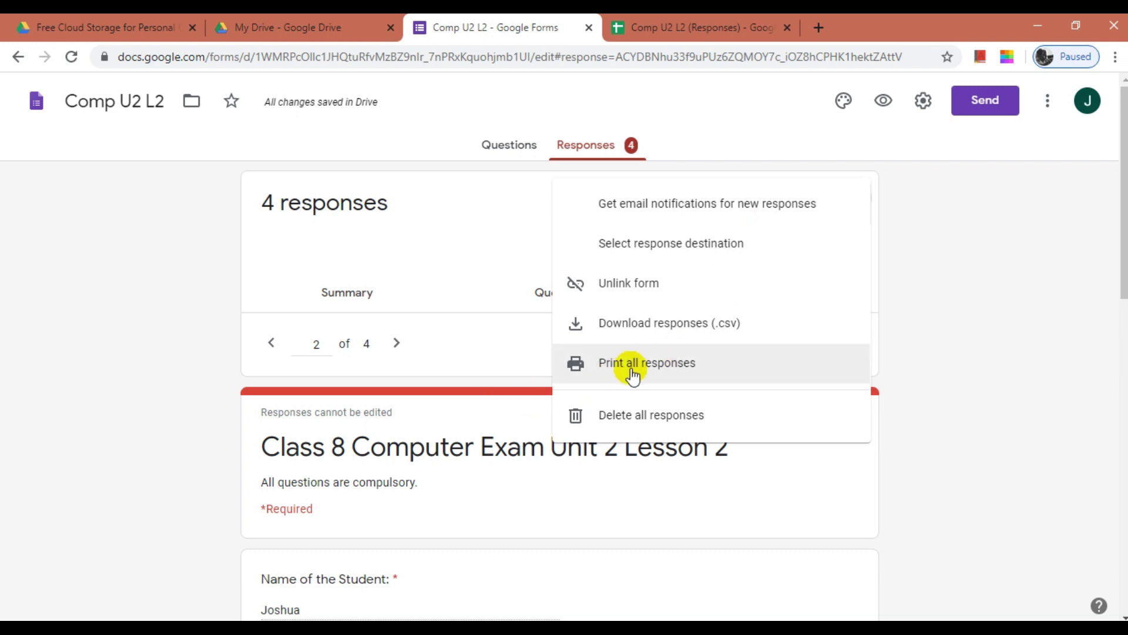
- Print all responses, check the 8-page preview, and begin choosing the printer destination
{"action": "left_click", "coordinate": [649, 370]}
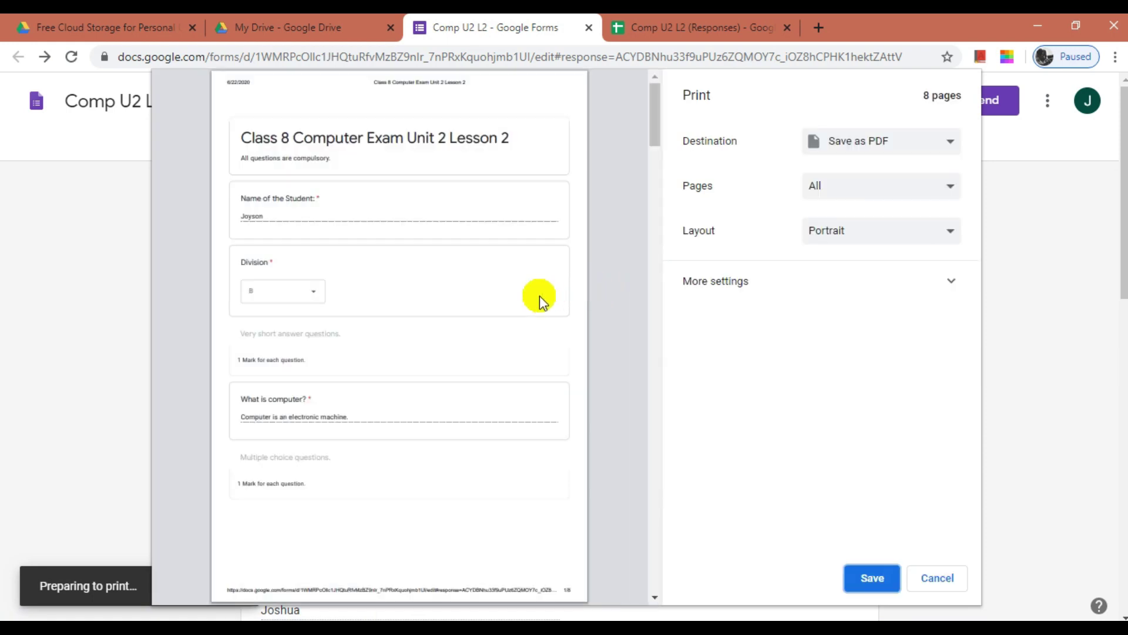
{"action": "scroll", "coordinate": [540, 295], "scroll_direction": "down", "scroll_amount": 10}
{"action": "scroll", "coordinate": [540, 295], "scroll_direction": "down", "scroll_amount": 20}
{"action": "scroll", "coordinate": [540, 295], "scroll_direction": "down", "scroll_amount": 20}
{"action": "scroll", "coordinate": [539, 294], "scroll_direction": "up", "scroll_amount": 15}
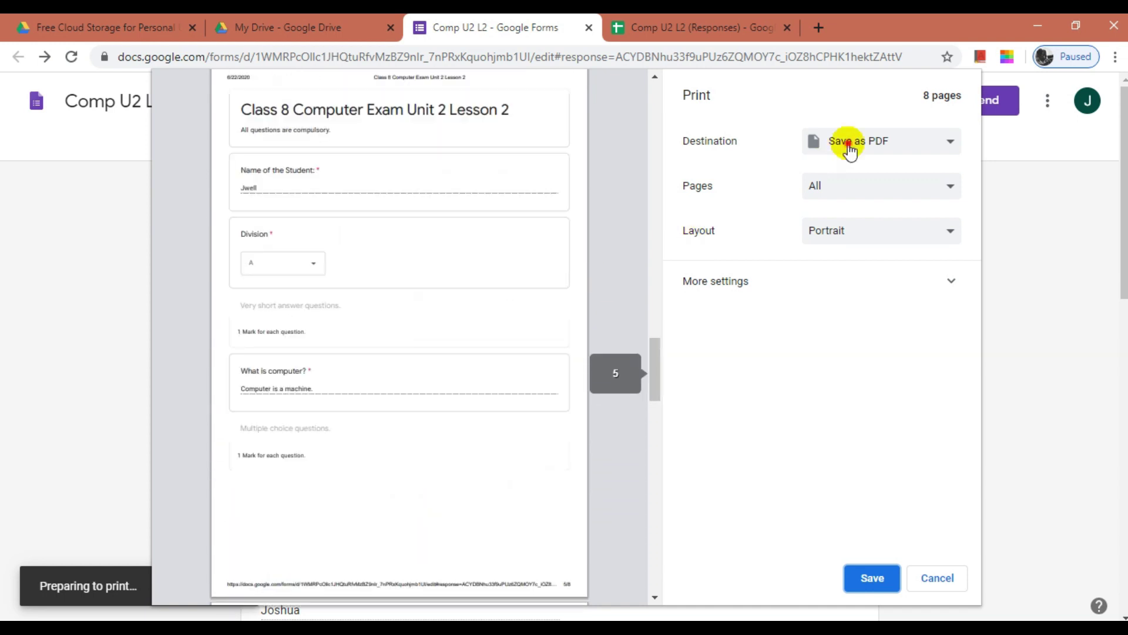
{"action": "left_click", "coordinate": [849, 148]}
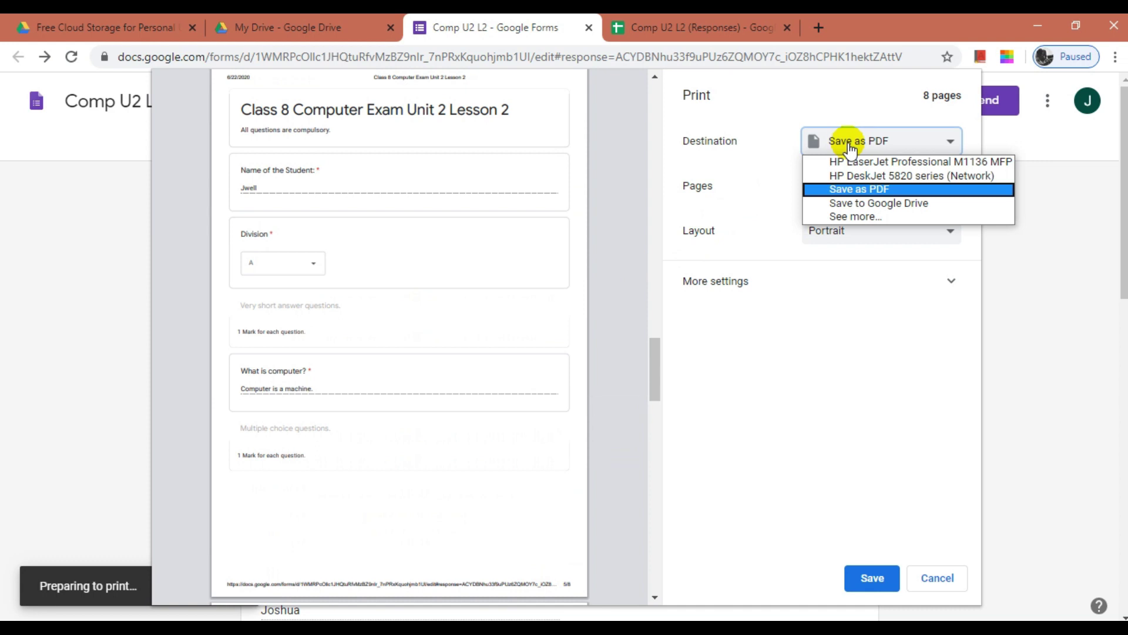